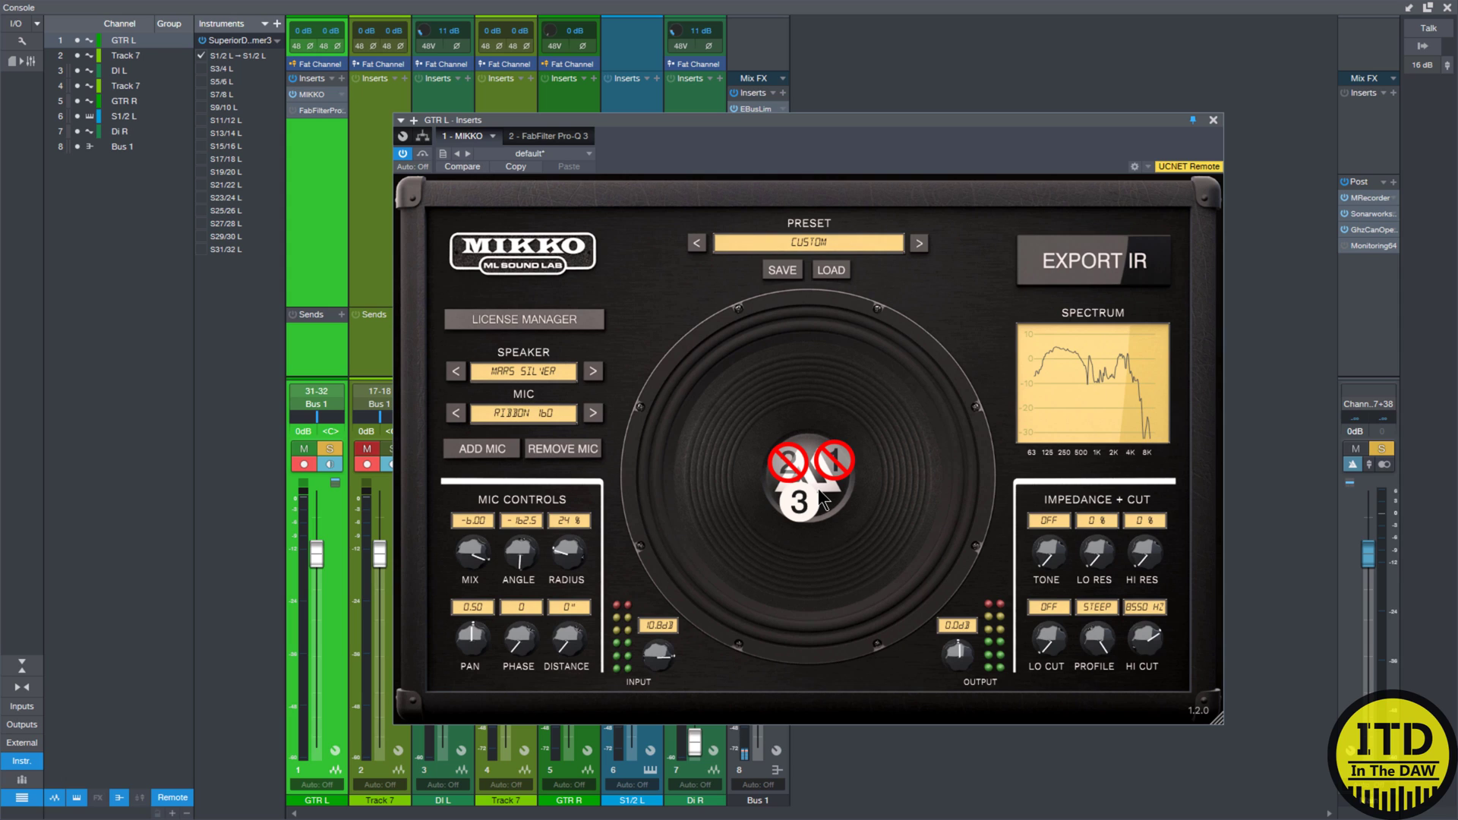
# Review the microphone models available for mic 3, from Dynamic 906 through Dynamic 57, without changing the selection.
pyautogui.click(522, 413)
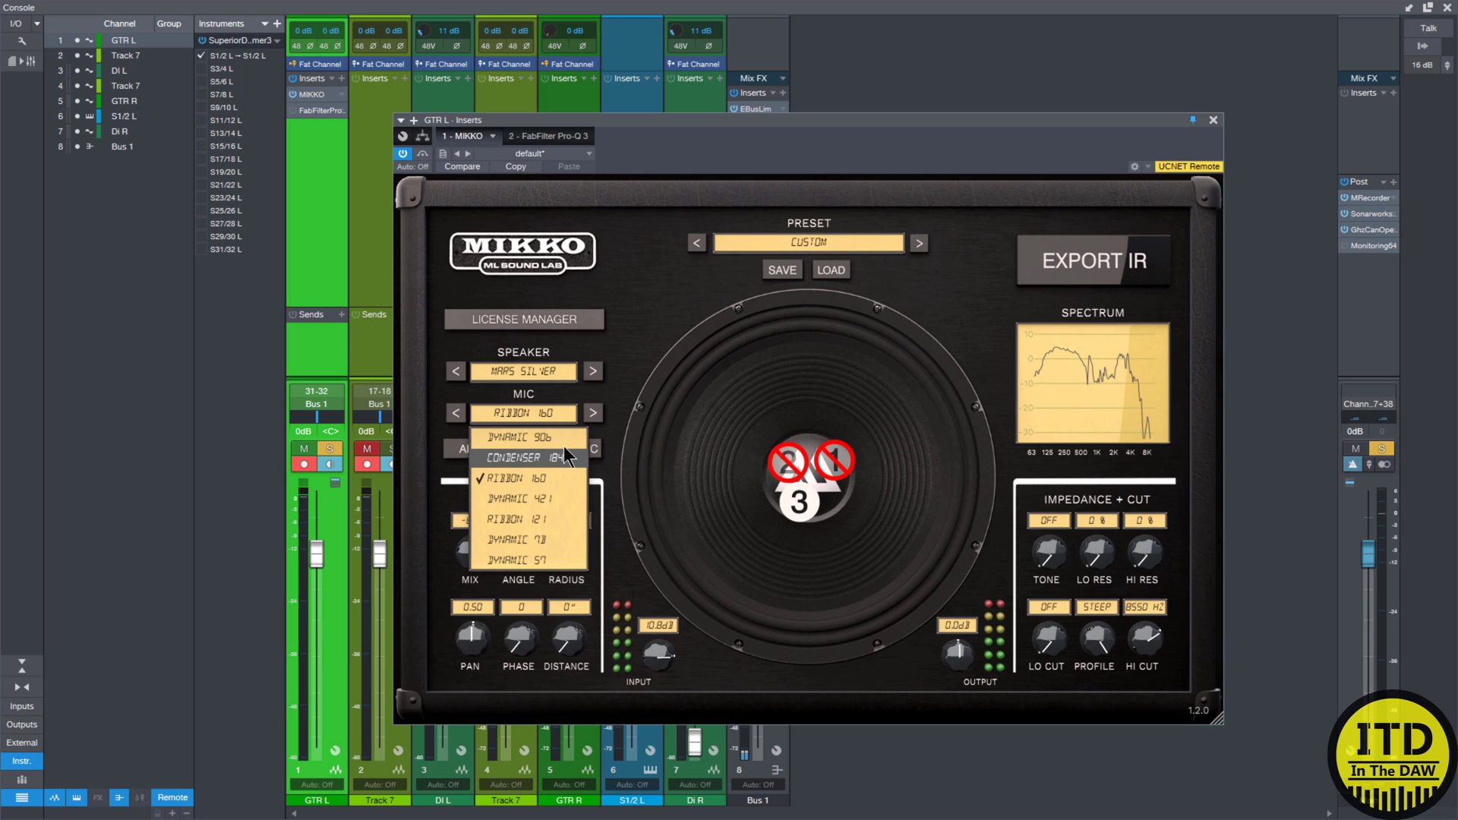
pyautogui.press('Down')
pyautogui.press('Down')
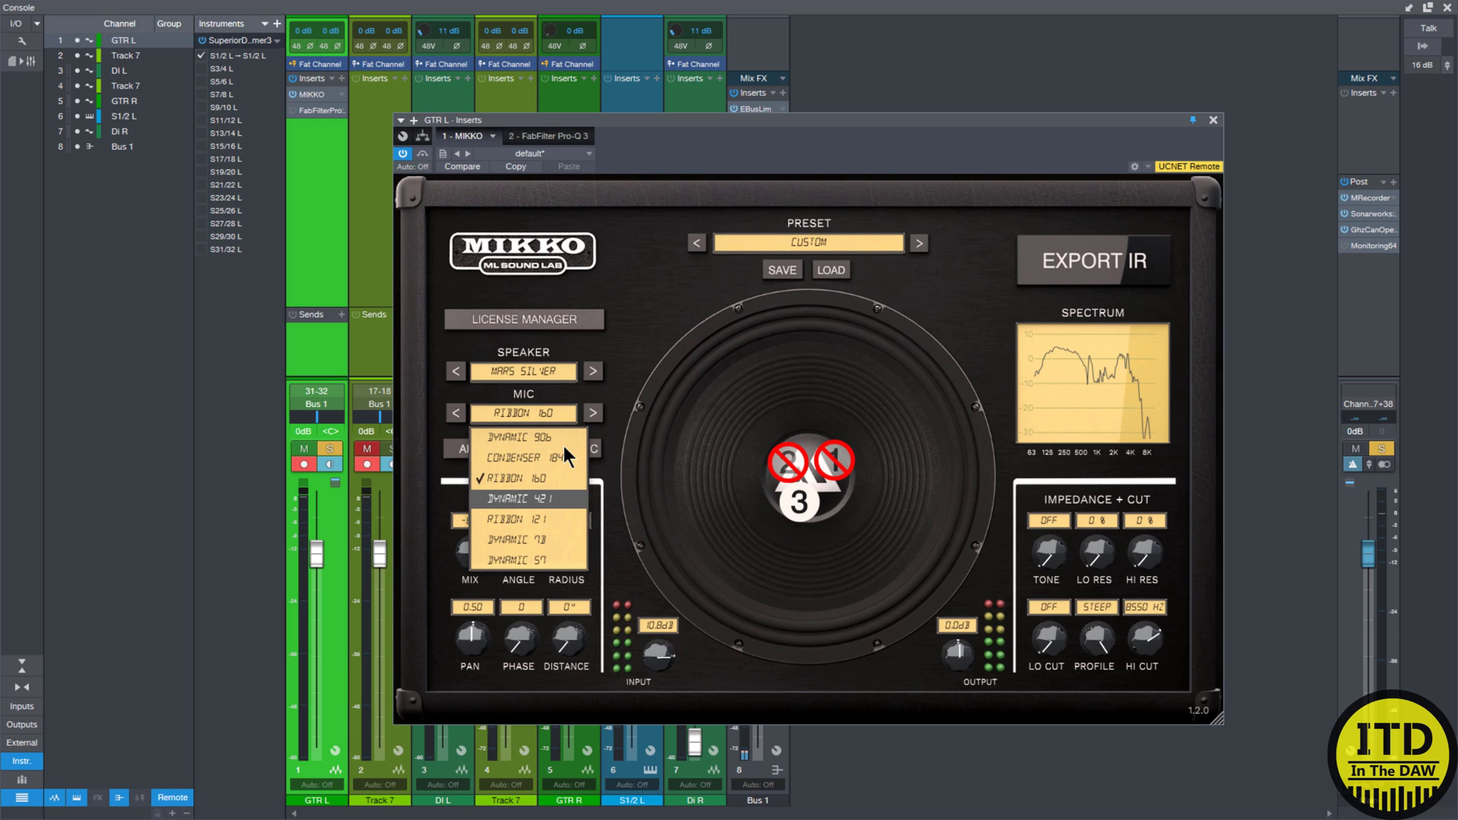
pyautogui.press('Down')
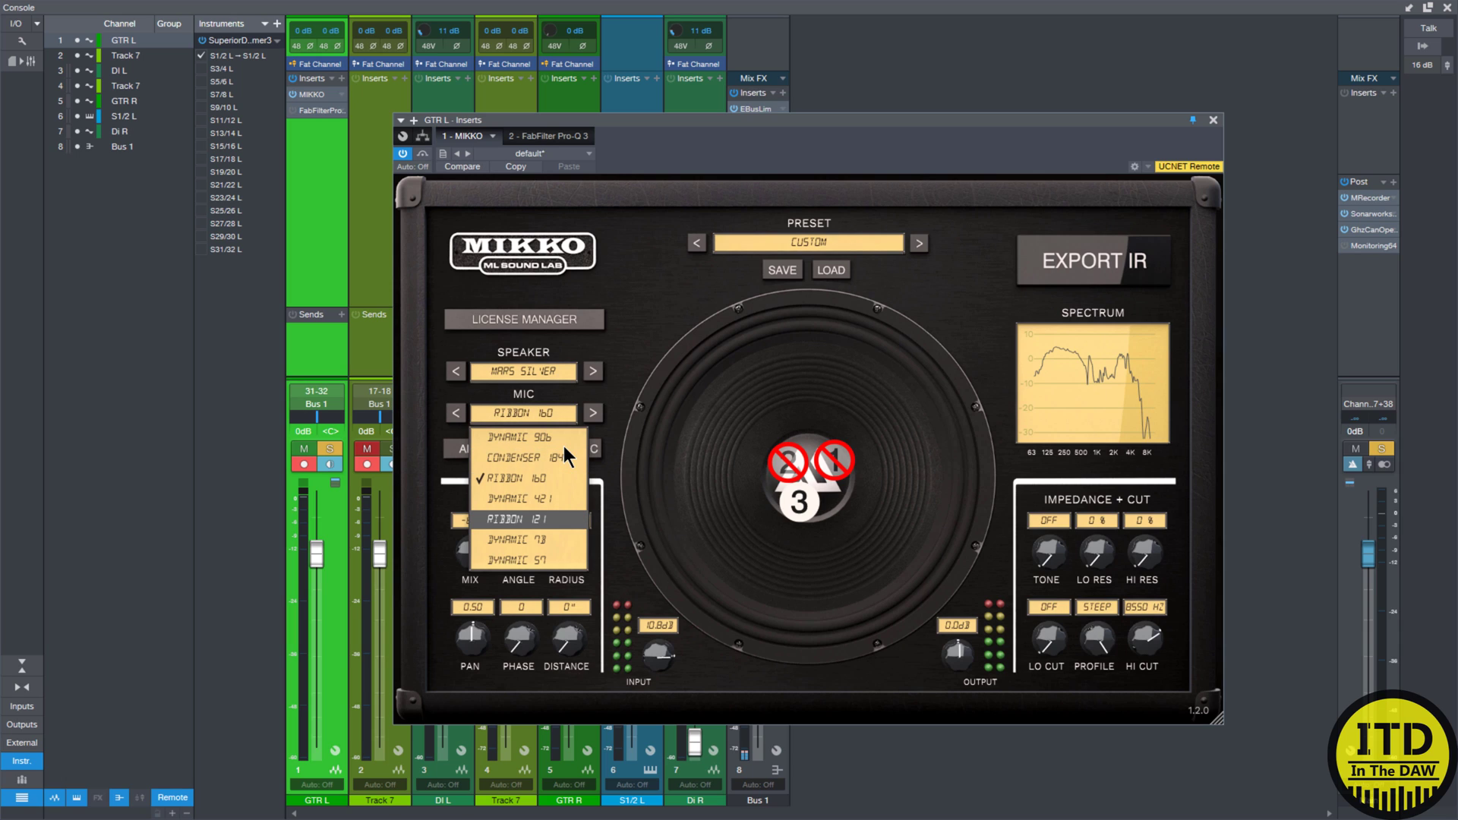
pyautogui.press('Down')
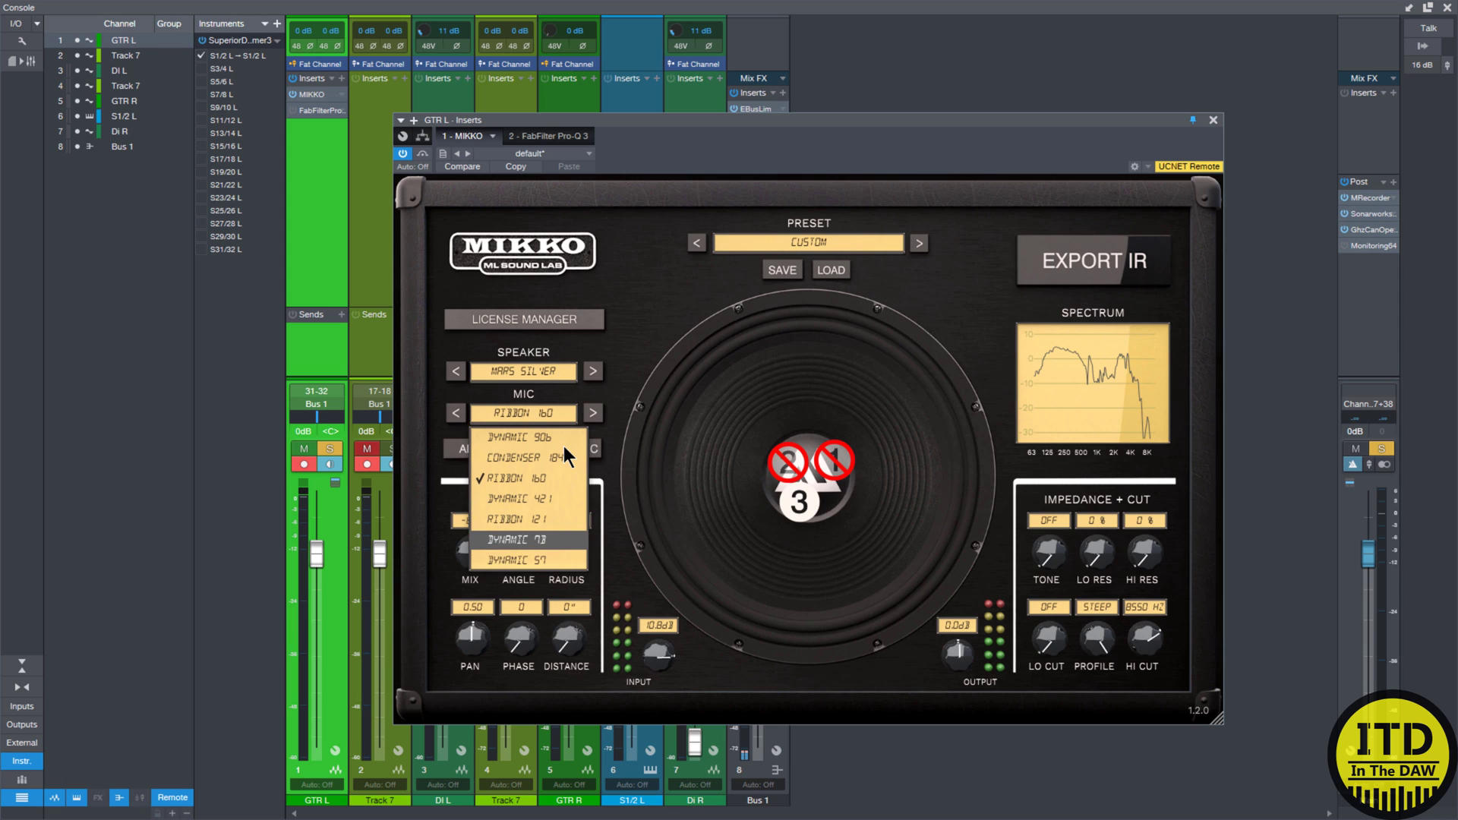
pyautogui.press('Down')
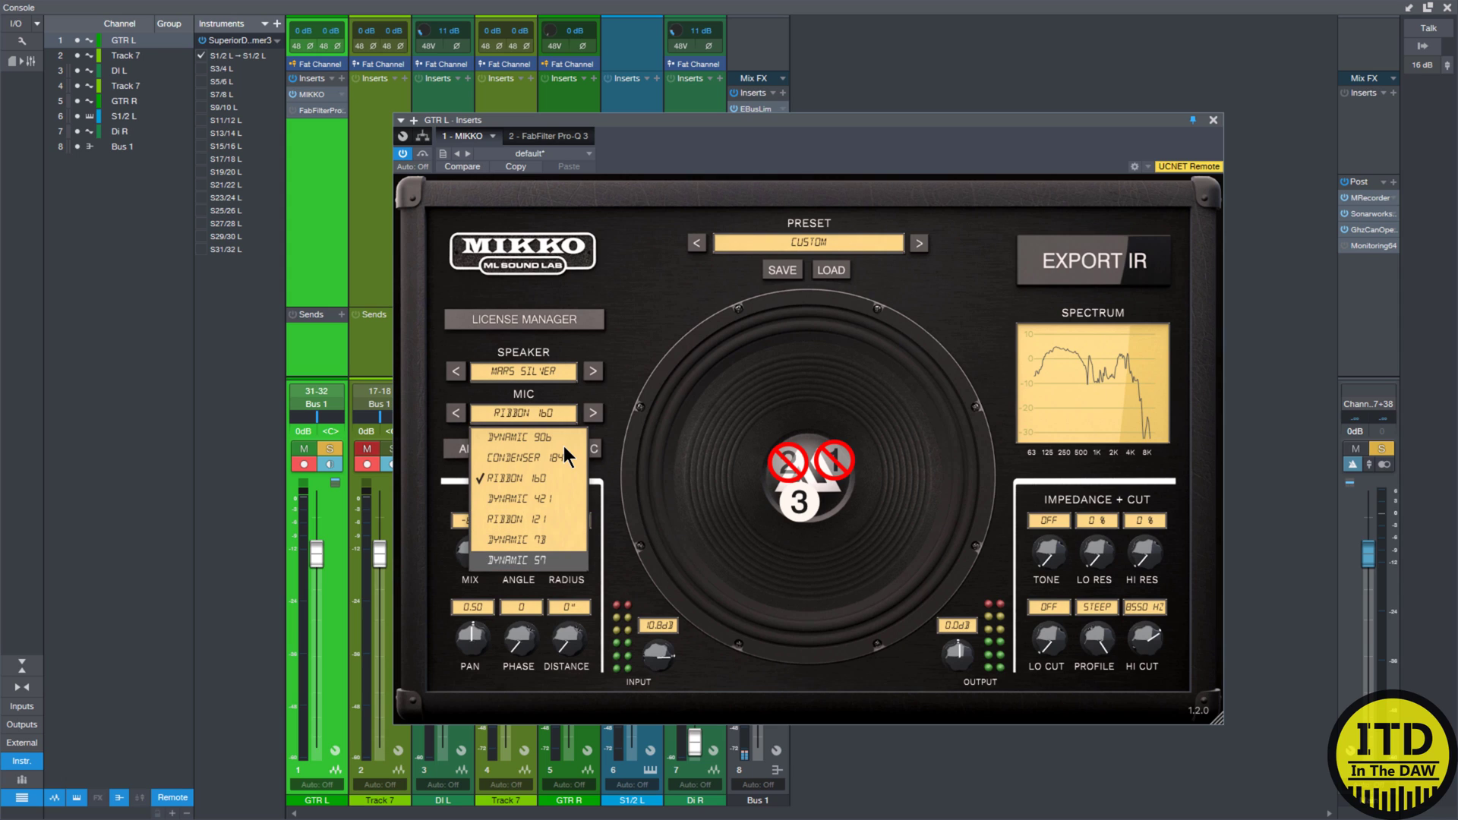
pyautogui.press('Escape')
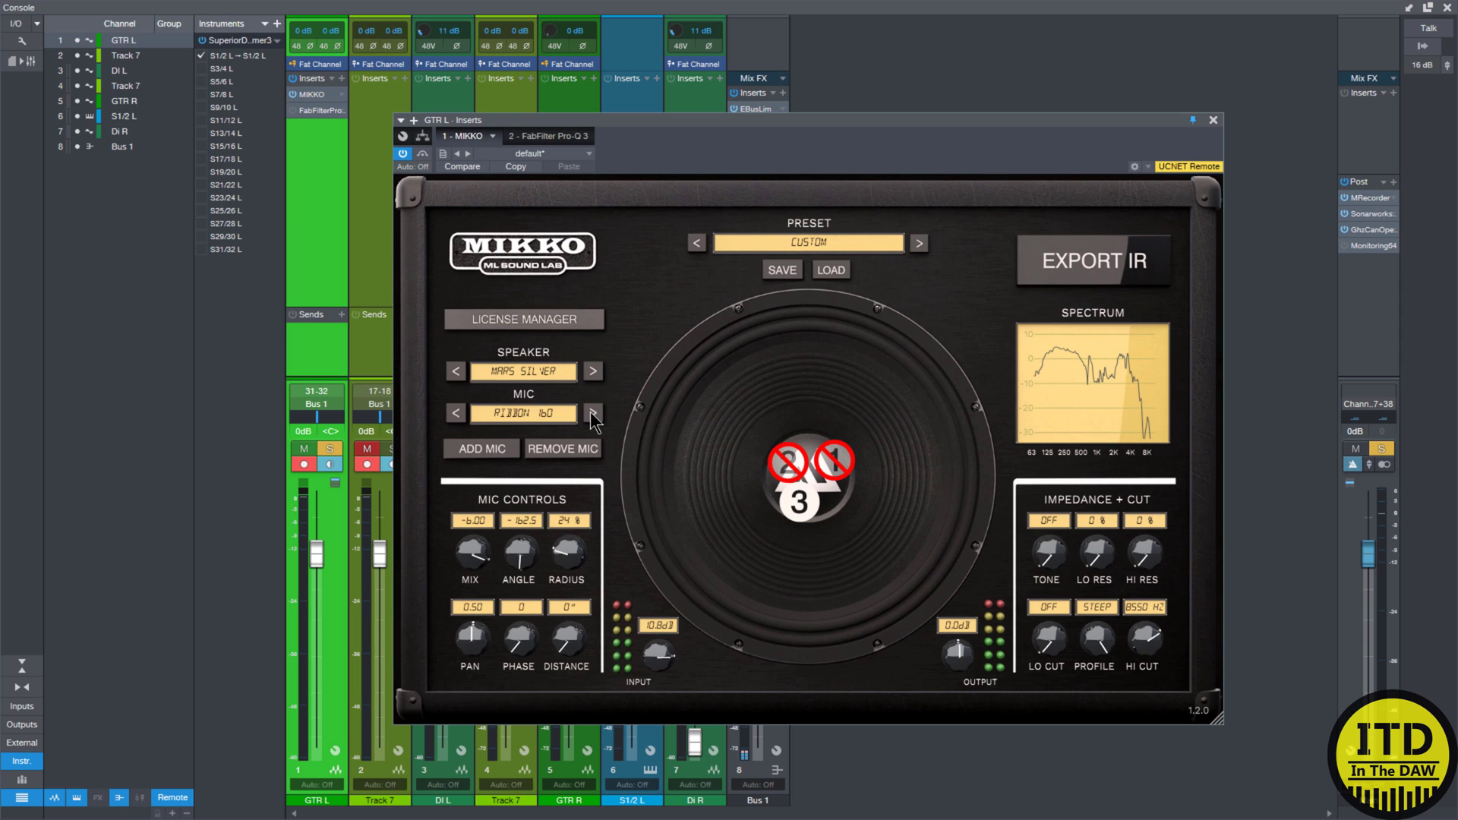
# During playback, audition other microphone models and positions on mic 3, ending with Dynamic 421 at about -1.5 angle and 24 % radius.
pyautogui.press('space')
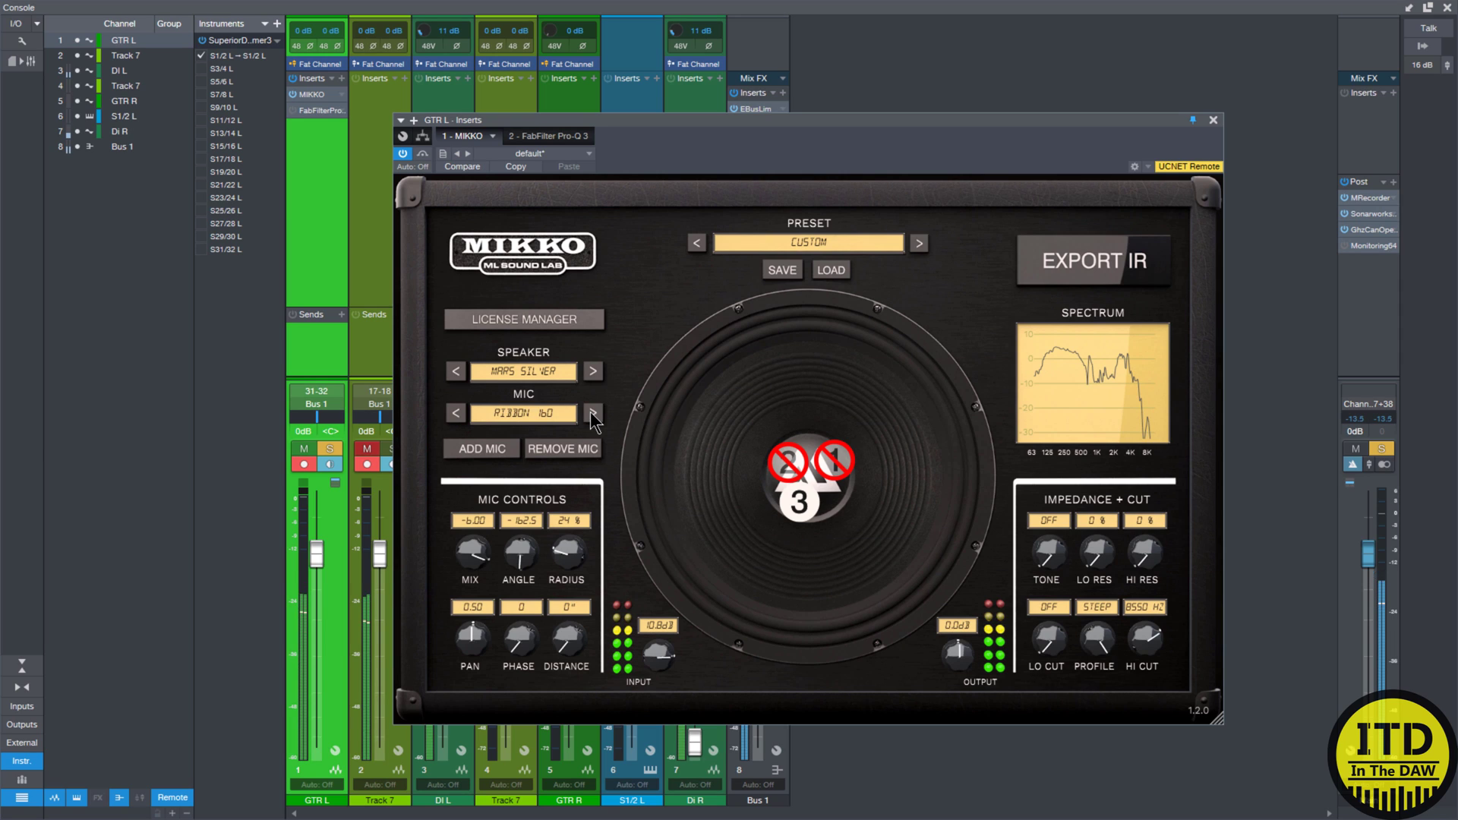
pyautogui.moveTo(799, 502); pyautogui.dragTo(841, 498)
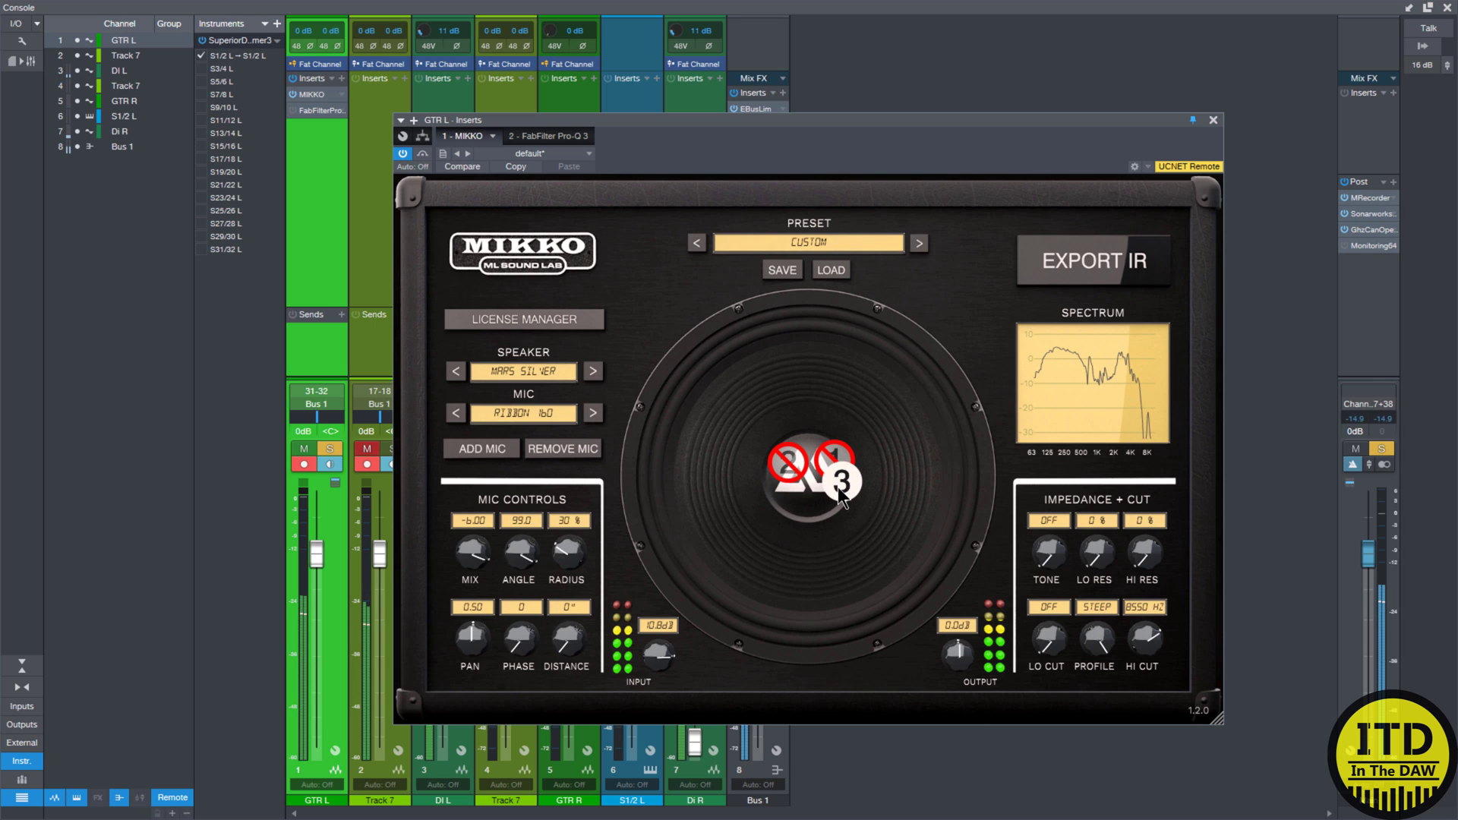
pyautogui.click(593, 412)
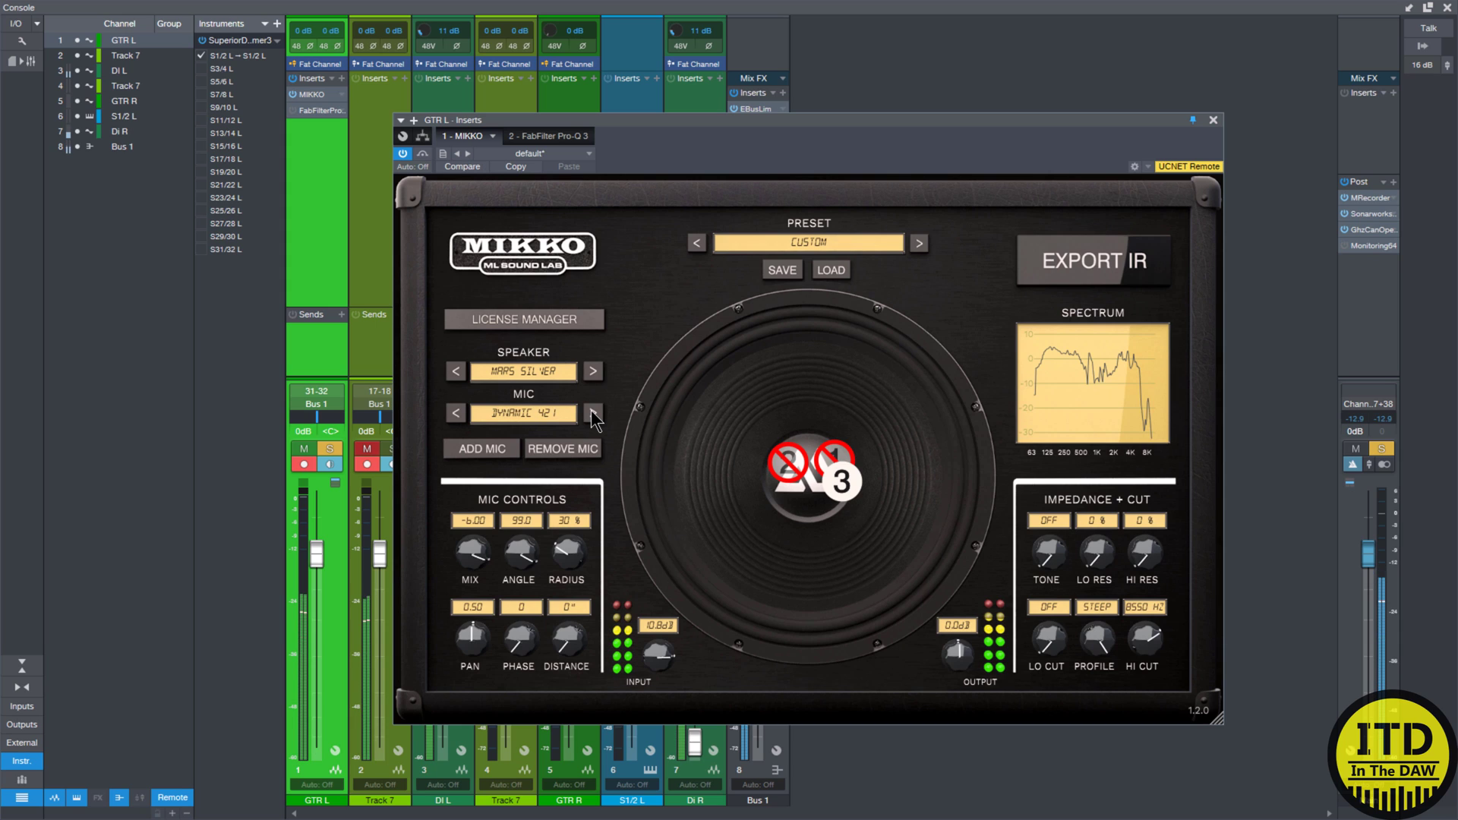
pyautogui.click(593, 414)
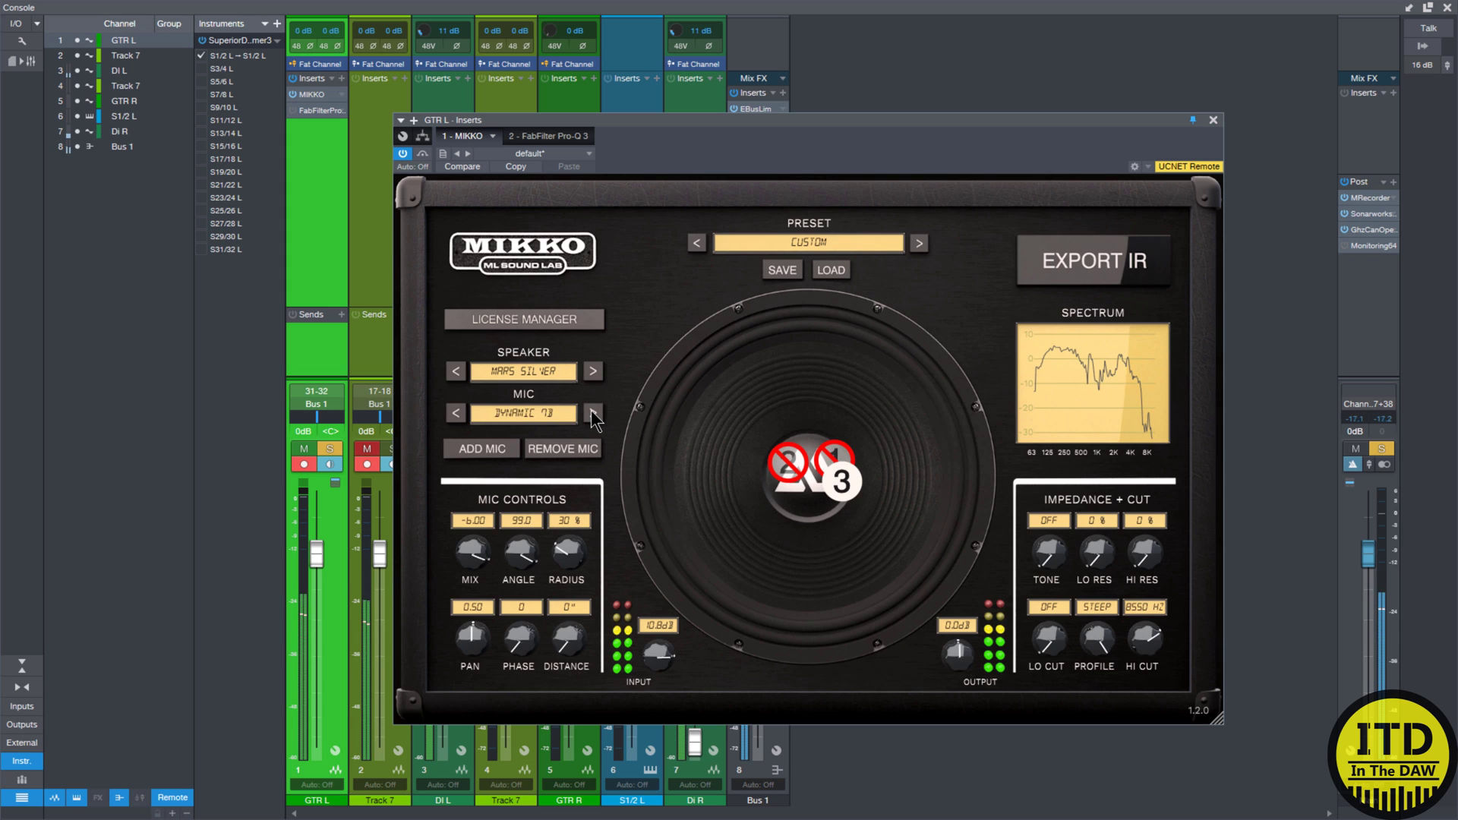
pyautogui.click(593, 413)
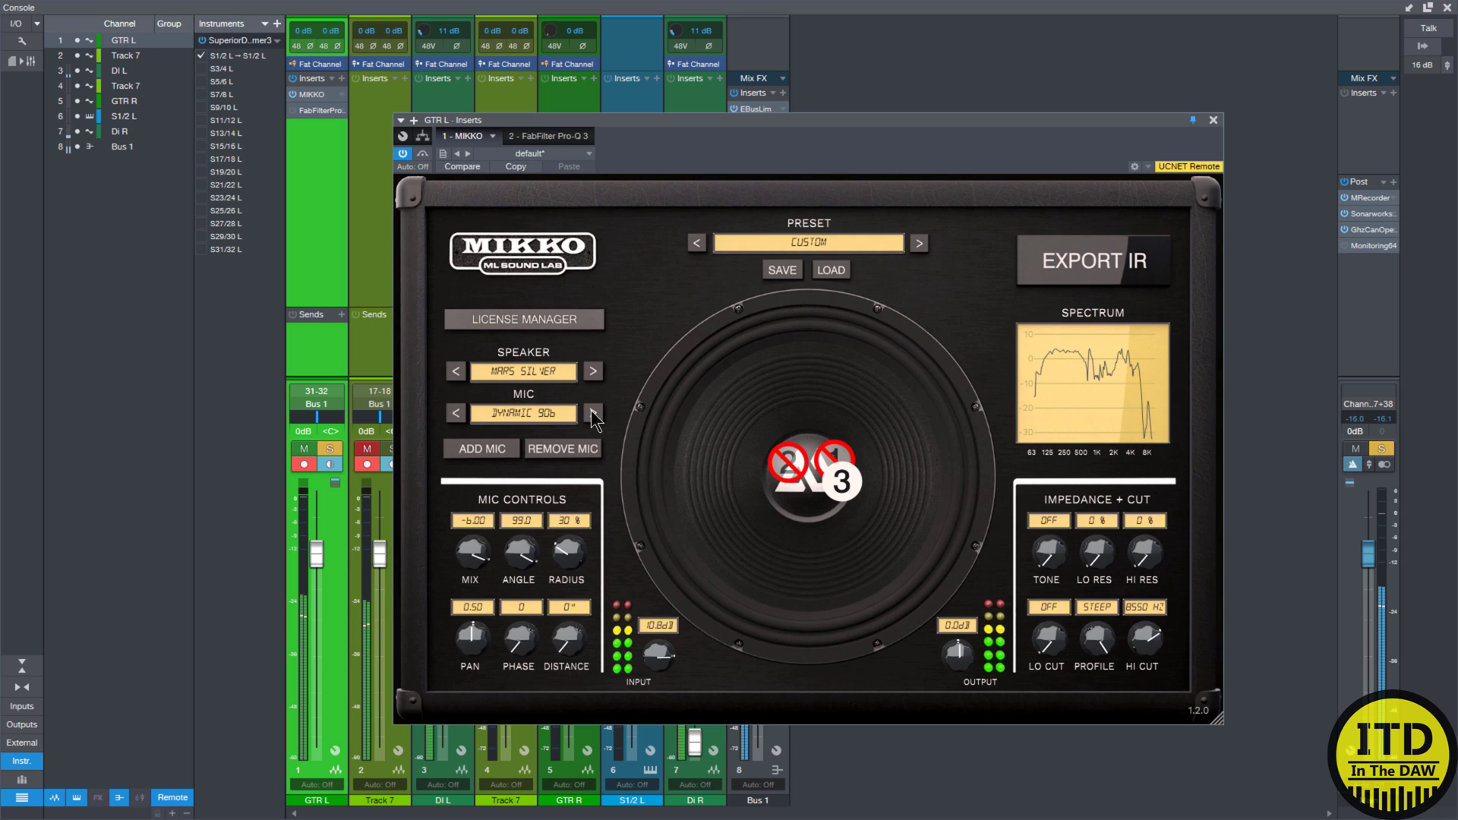
pyautogui.click(593, 414)
pyautogui.click(593, 414)
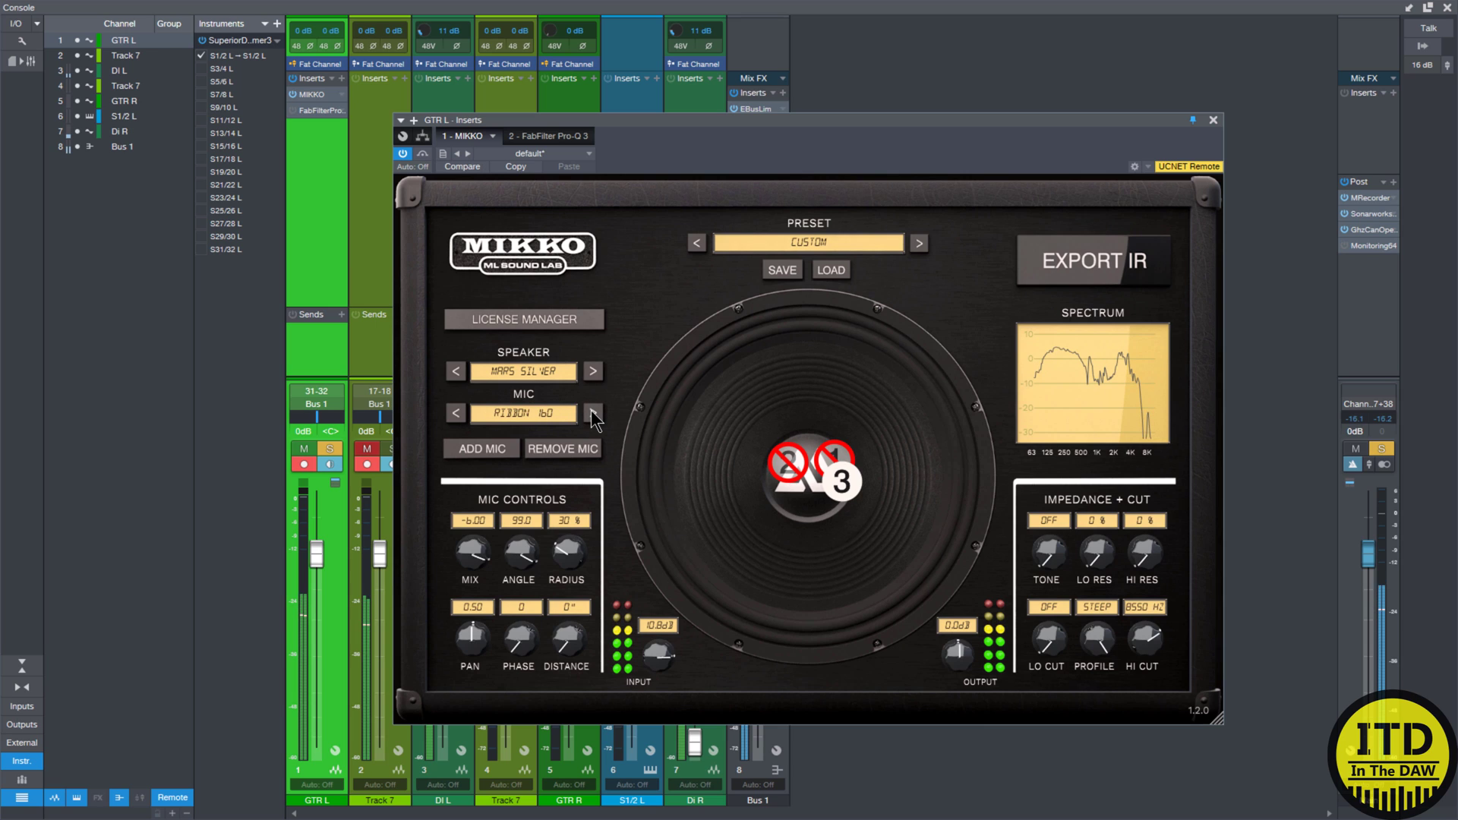
pyautogui.click(593, 414)
pyautogui.moveTo(839, 480)
pyautogui.mouseDown()
pyautogui.moveTo(796, 506)
pyautogui.moveTo(809, 454)
pyautogui.mouseUp()
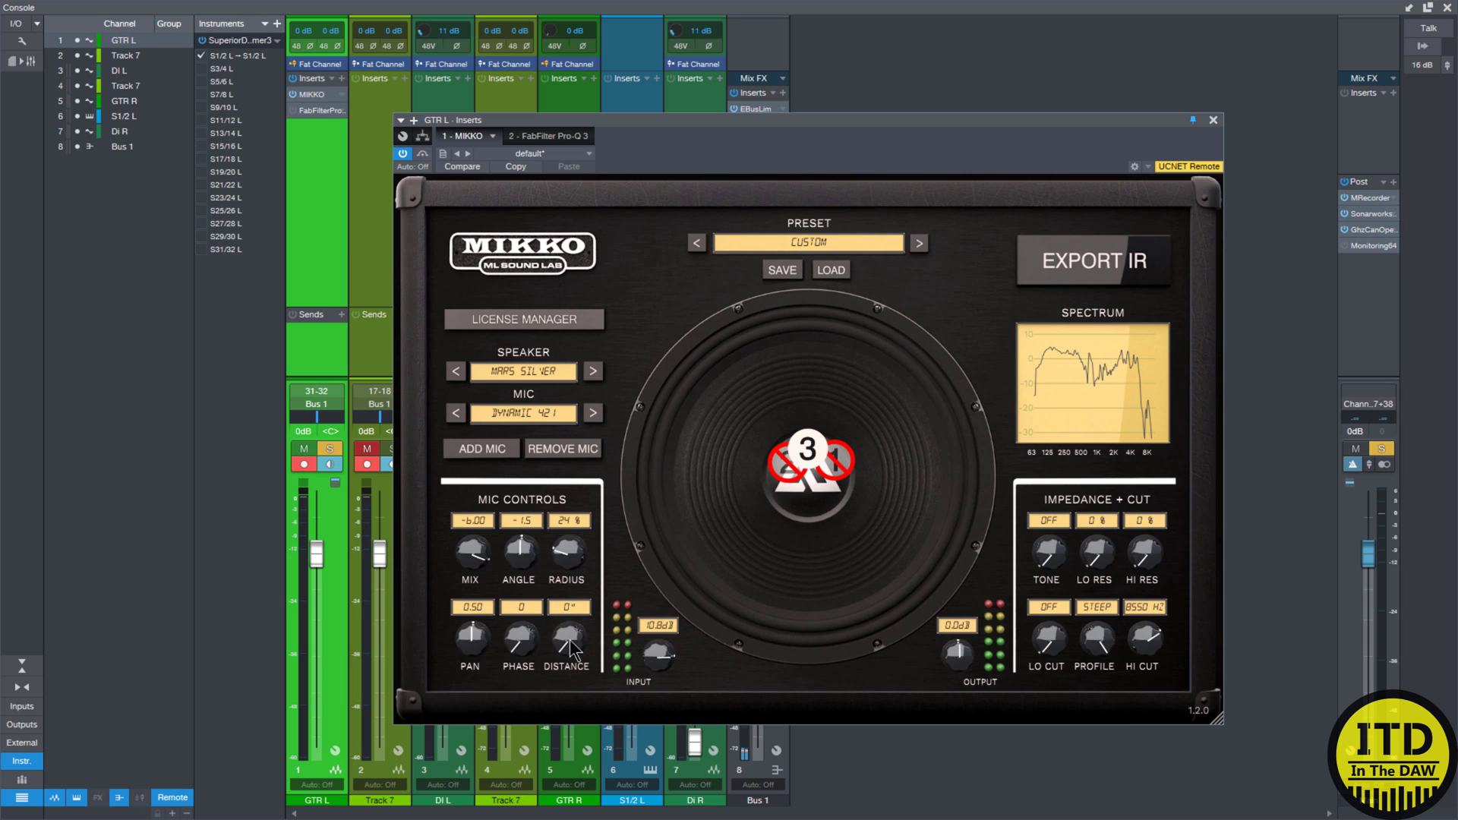
pyautogui.moveTo(570, 639); pyautogui.dragTo(571, 721)
# Silence mic 3 and play the track through mic 2, the Mega 412 New with Dynamic 57, alone.
pyautogui.click(768, 484)
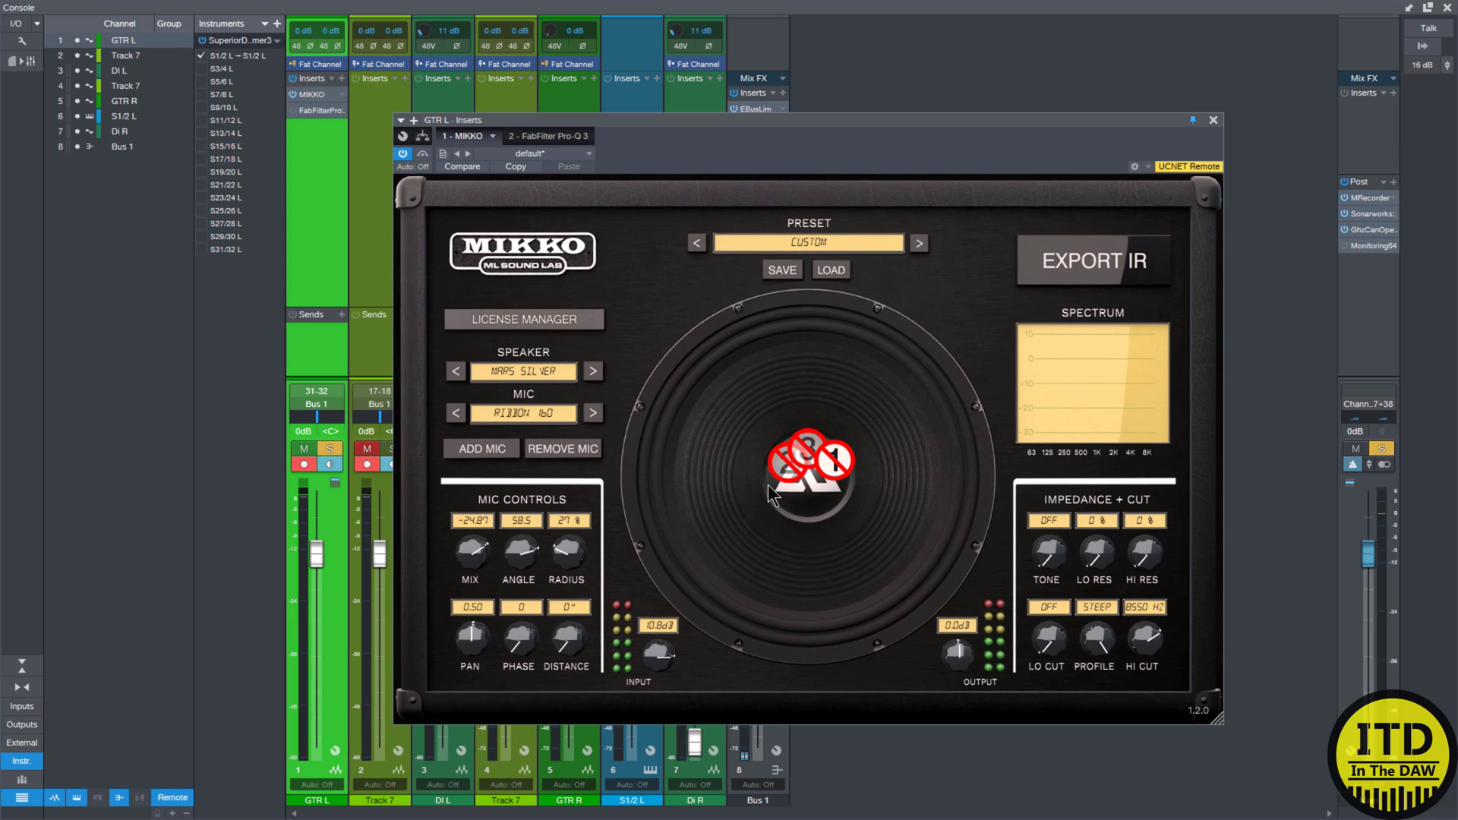
pyautogui.click(767, 484)
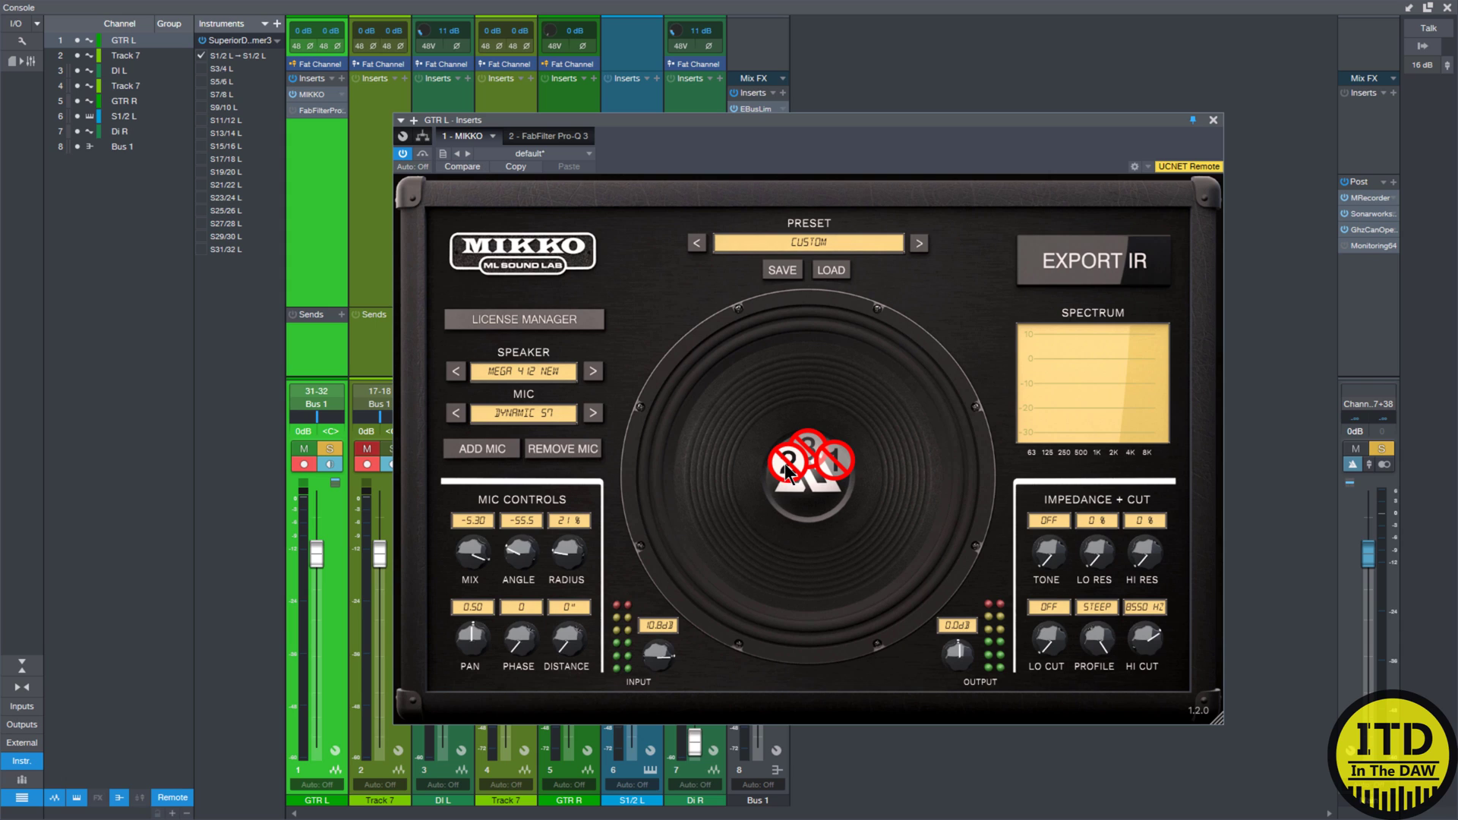
pyautogui.press('space')
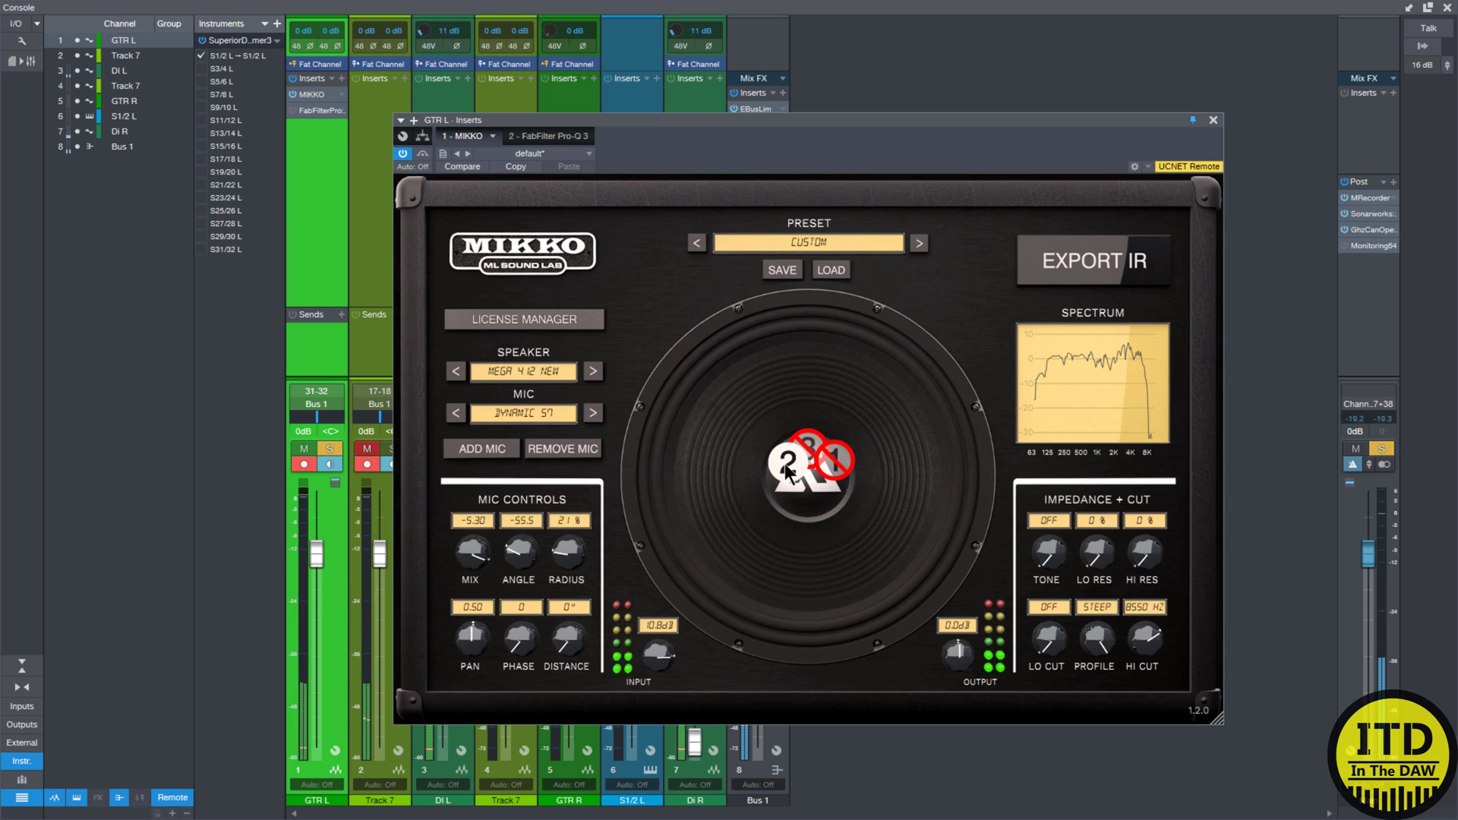
# Set mic 2's mix to -6.00, its radius to 13 % and its angle to -90.0.
pyautogui.scroll(-2, 786, 463)
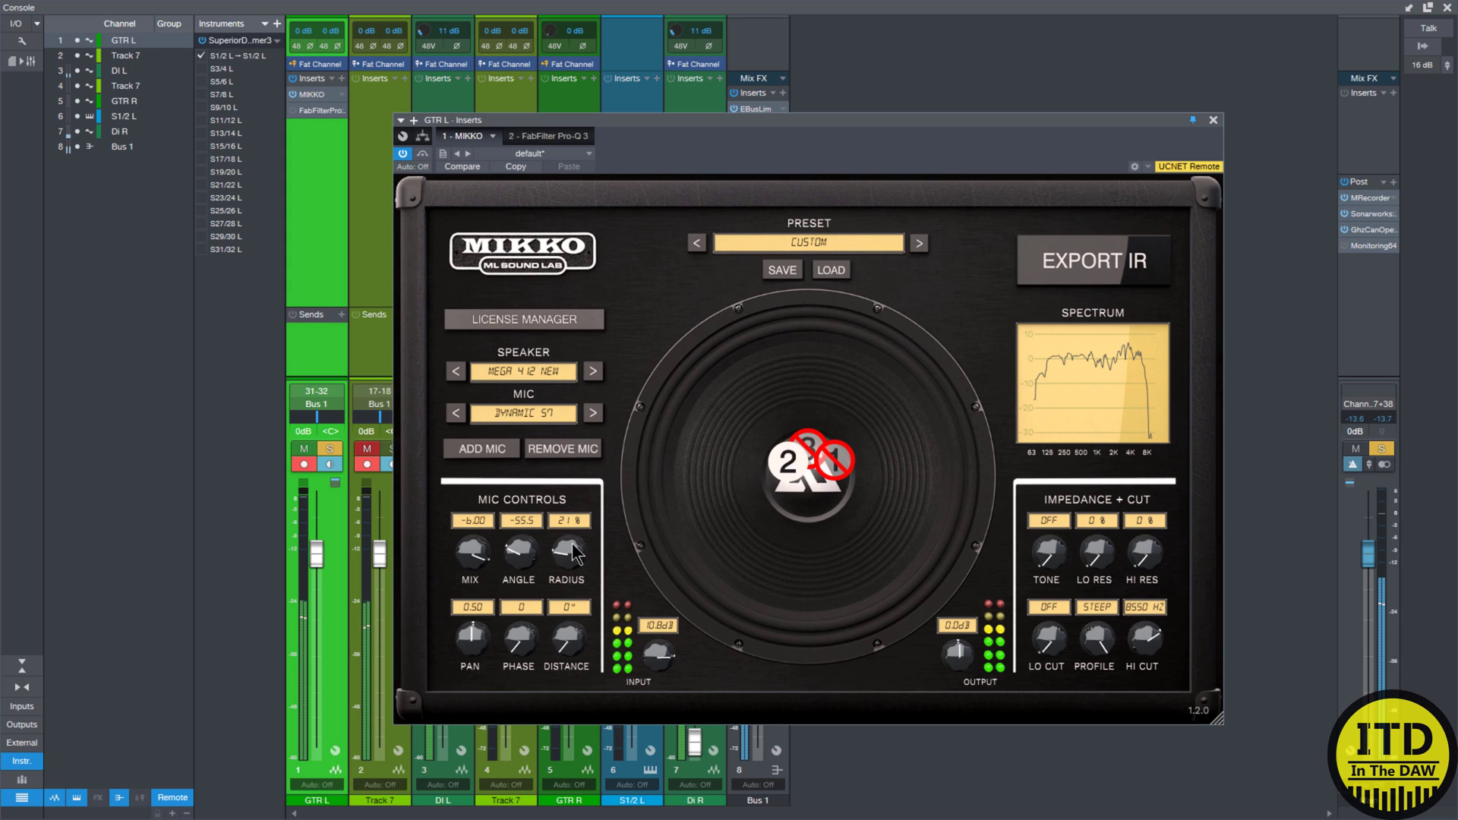
pyautogui.scroll(-4, 568, 552)
pyautogui.doubleClick(523, 535)
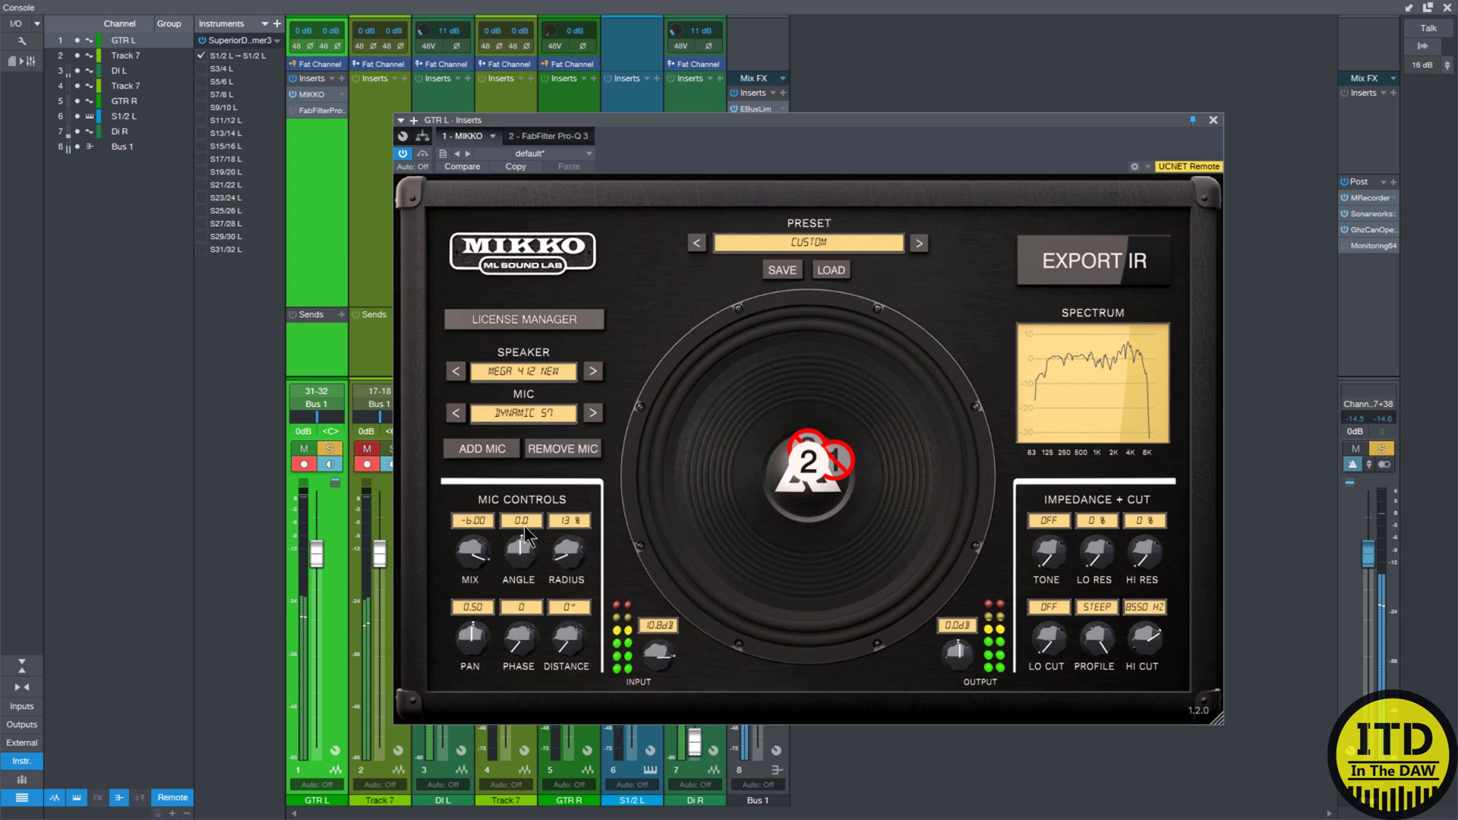
pyautogui.moveTo(527, 535); pyautogui.dragTo(516, 556)
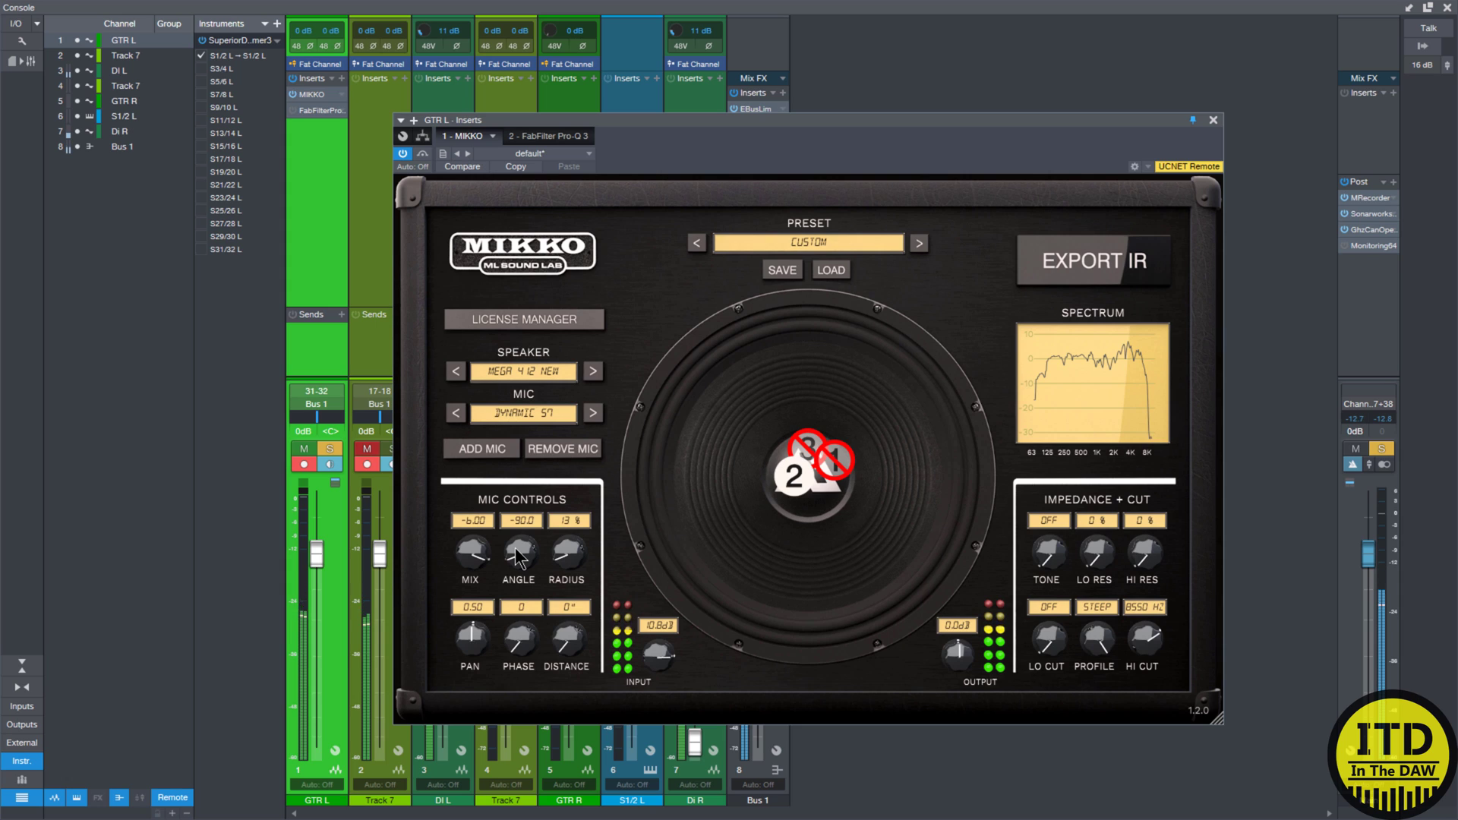
# Turn the high cut off and set the cut profile to Soft.
pyautogui.moveTo(1144, 637); pyautogui.dragTo(1190, 524)
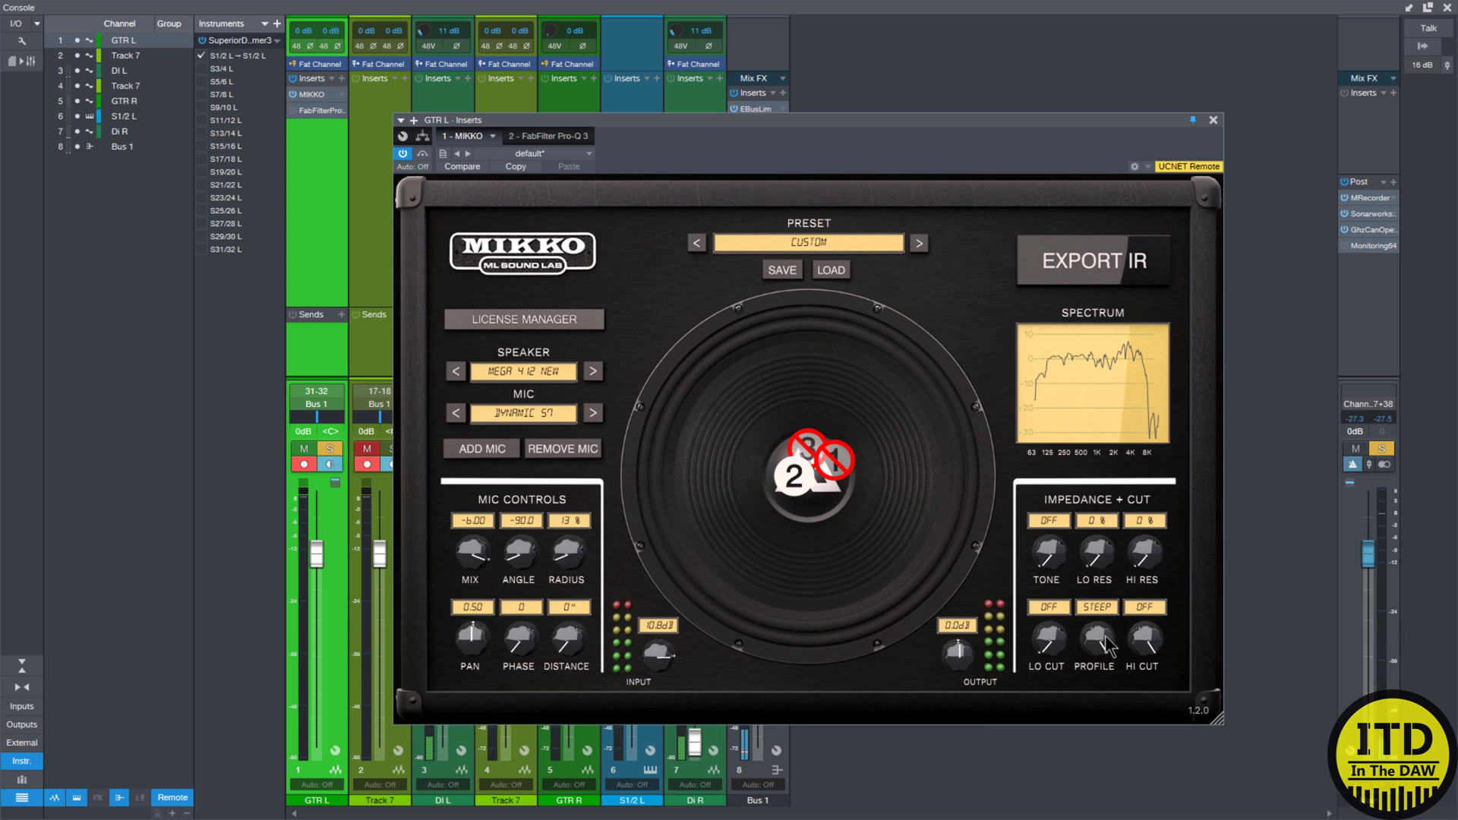
pyautogui.moveTo(1107, 639); pyautogui.dragTo(1081, 755)
# Remove mics 3 and 1, and add mic 1 back as Mars Silver with Ribbon 160 at a mix of -6.00.
pyautogui.click(807, 446)
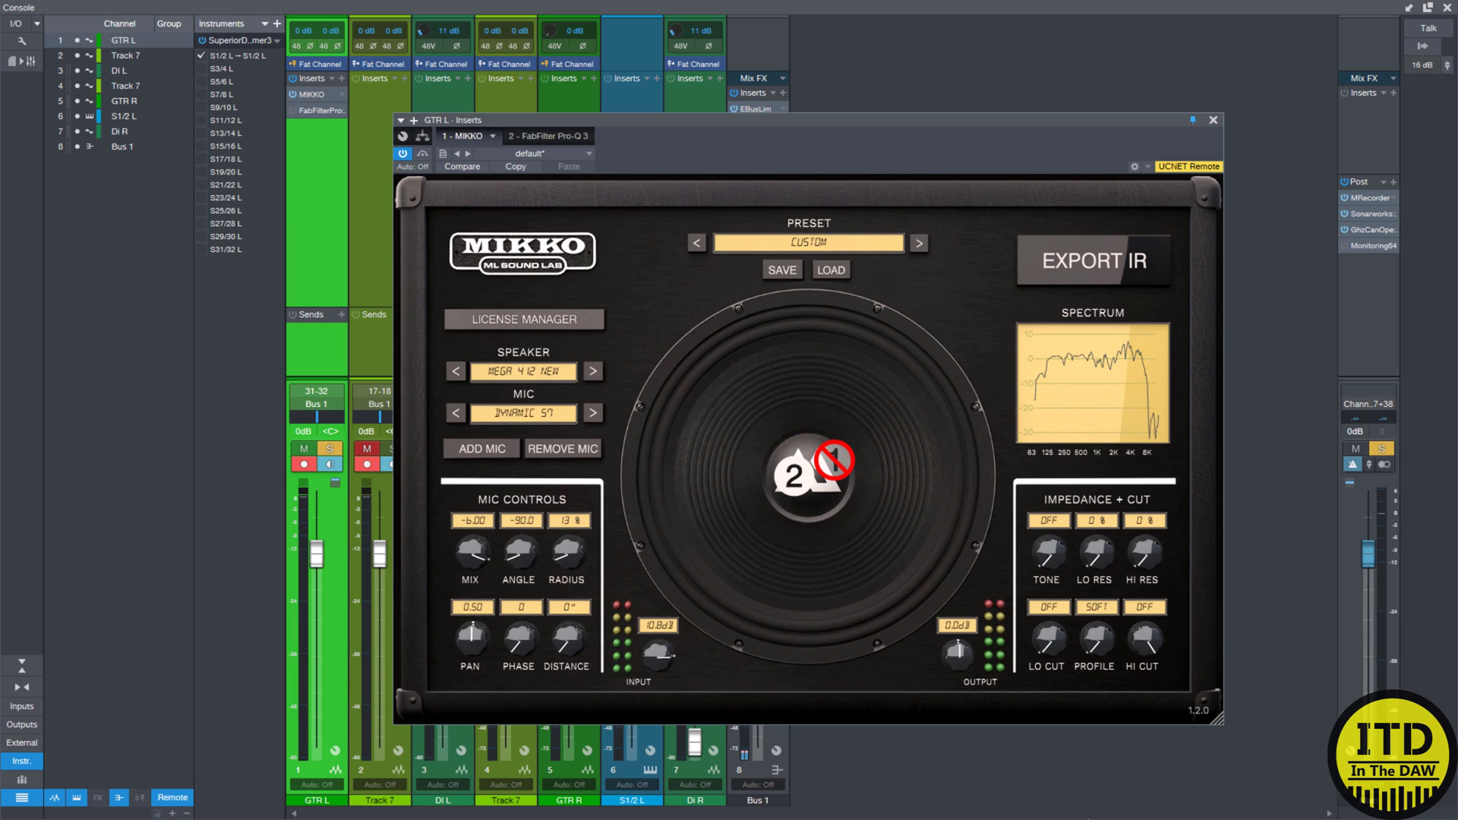
pyautogui.click(543, 451)
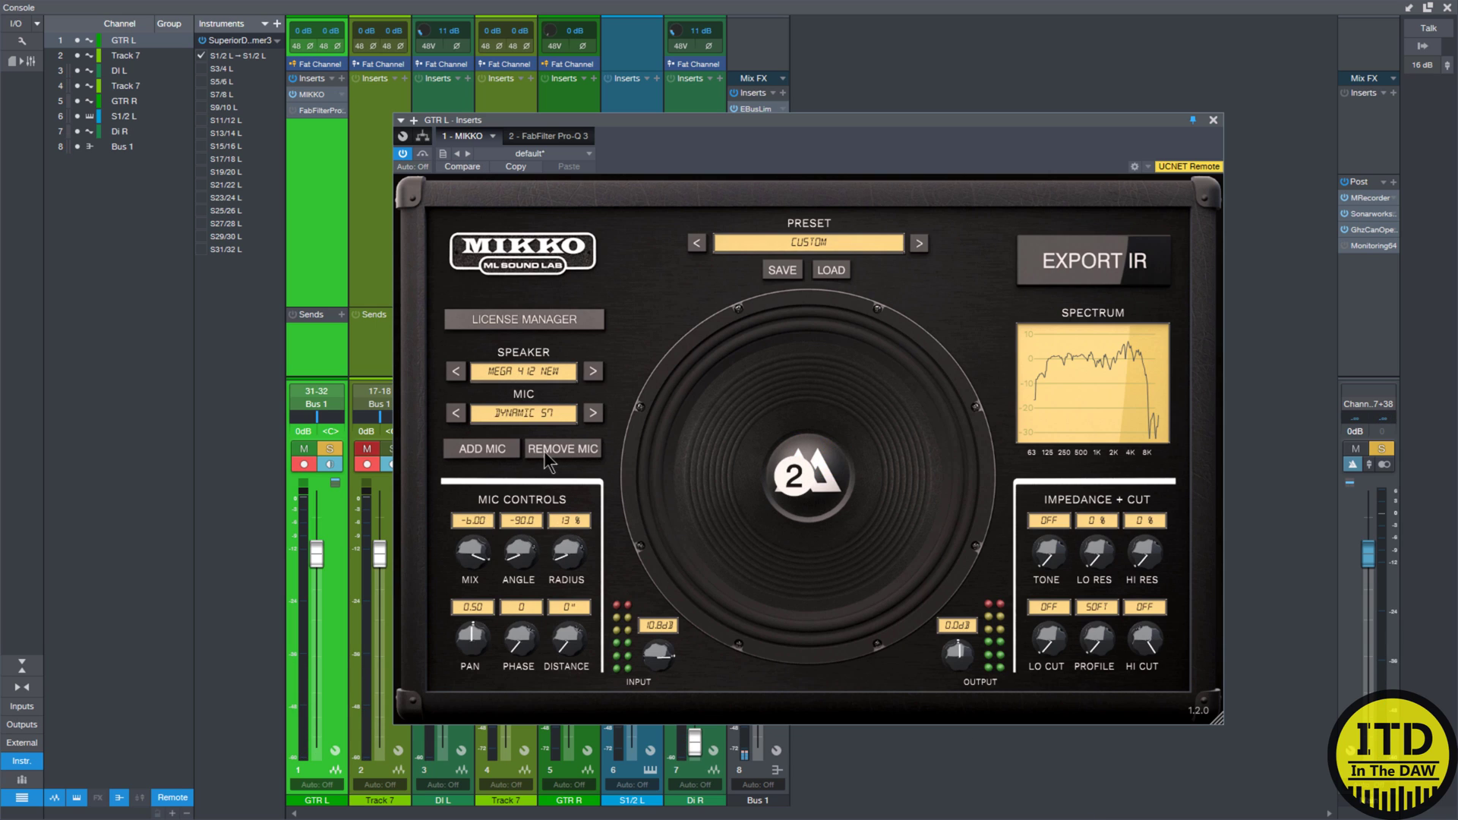
pyautogui.click(491, 455)
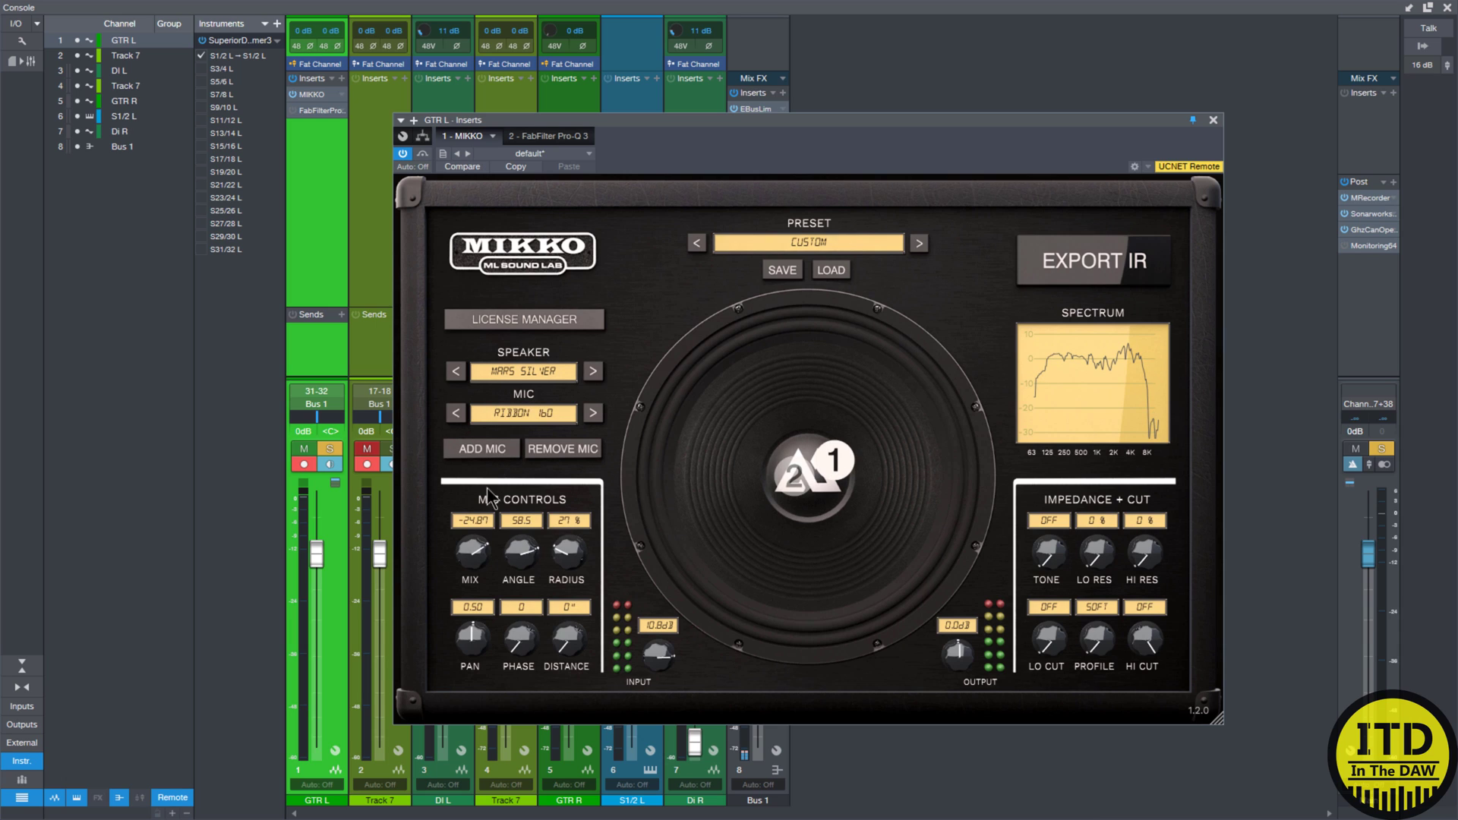
pyautogui.doubleClick(477, 551)
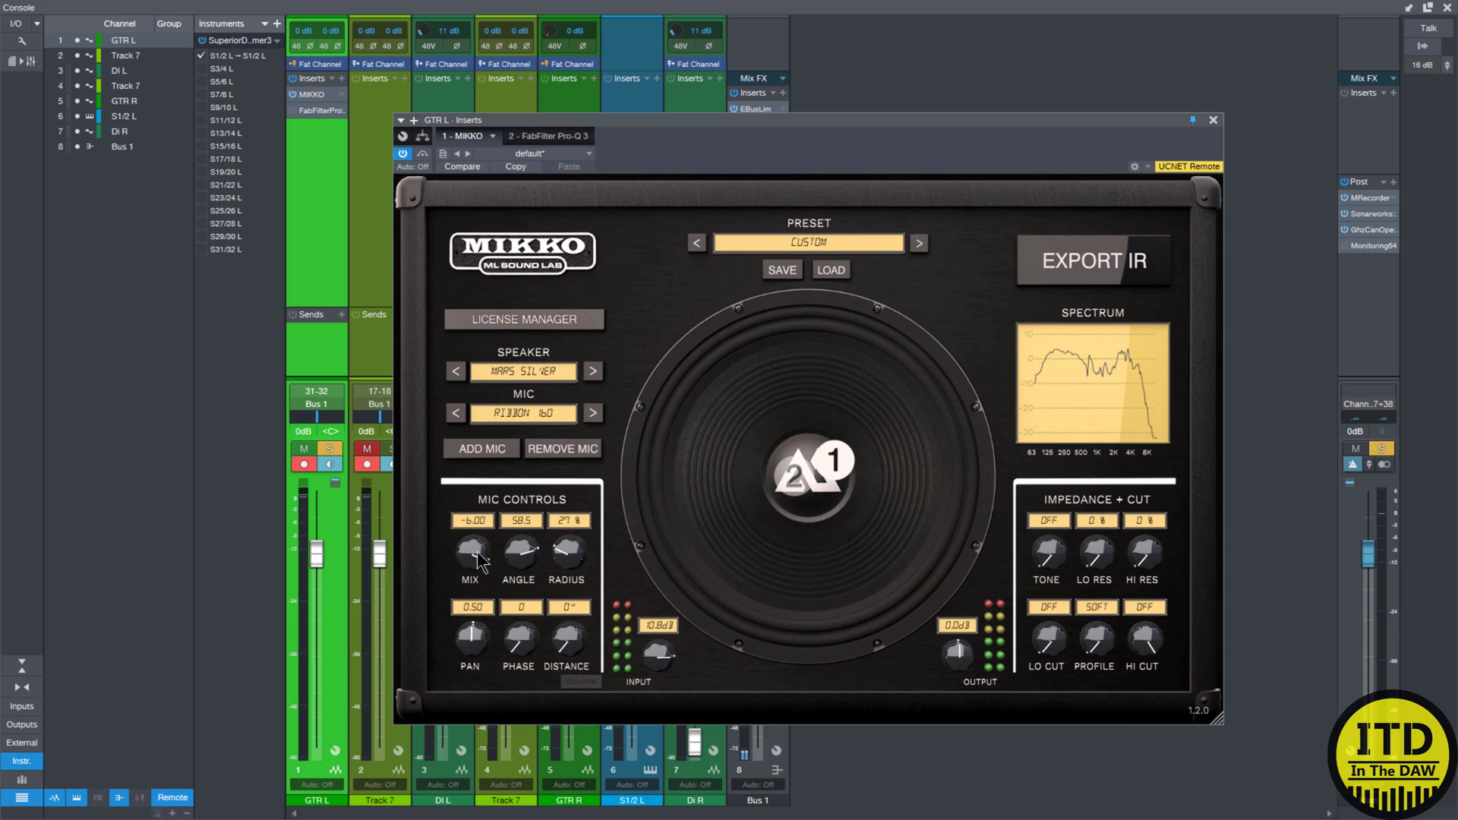
# Mute and unmute mics 1 and 2 in turn to compare their individual spectrum curves with the blend.
pyautogui.click(839, 464)
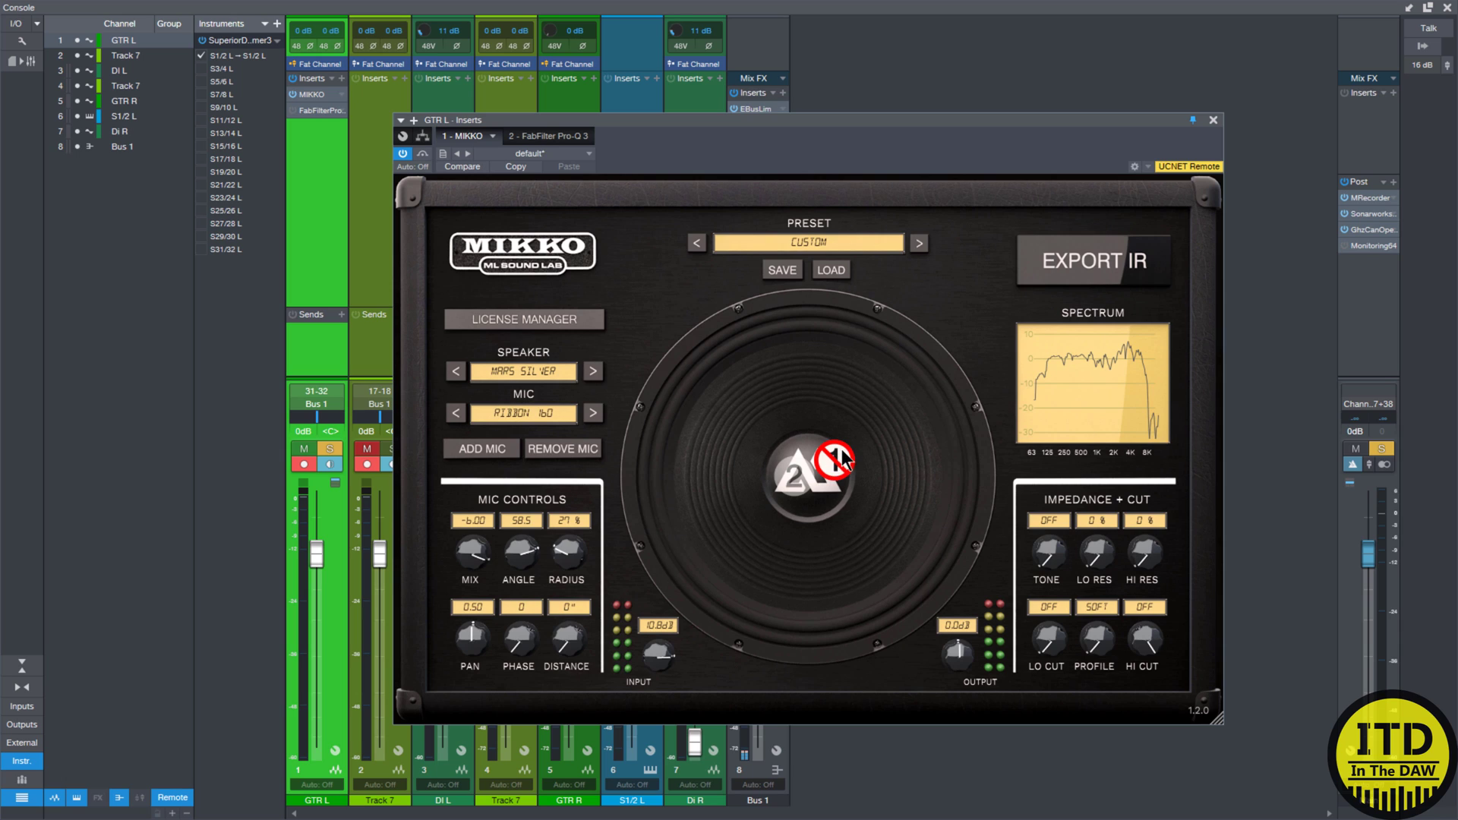
pyautogui.click(839, 463)
pyautogui.click(793, 484)
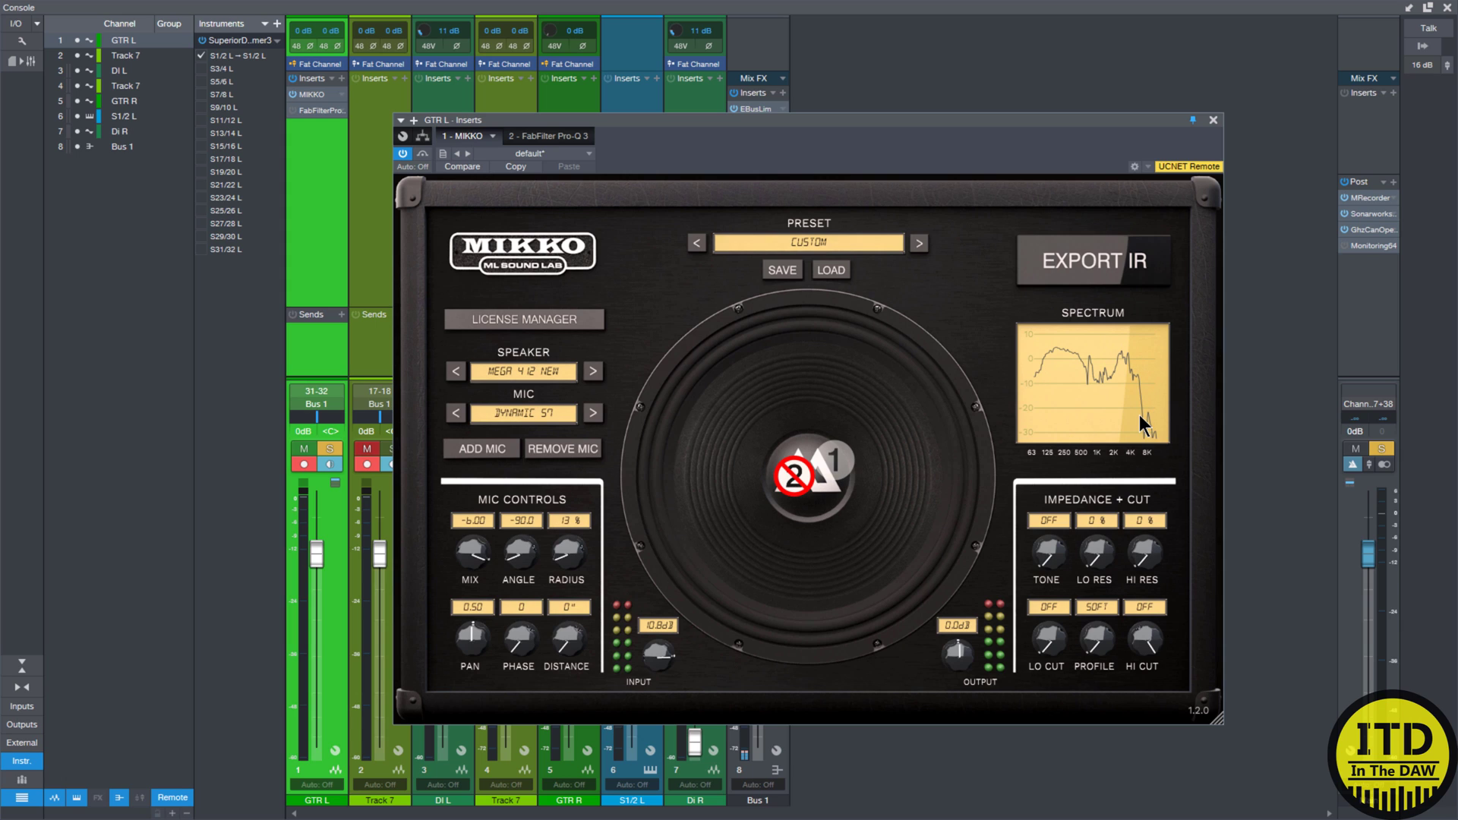
pyautogui.click(836, 465)
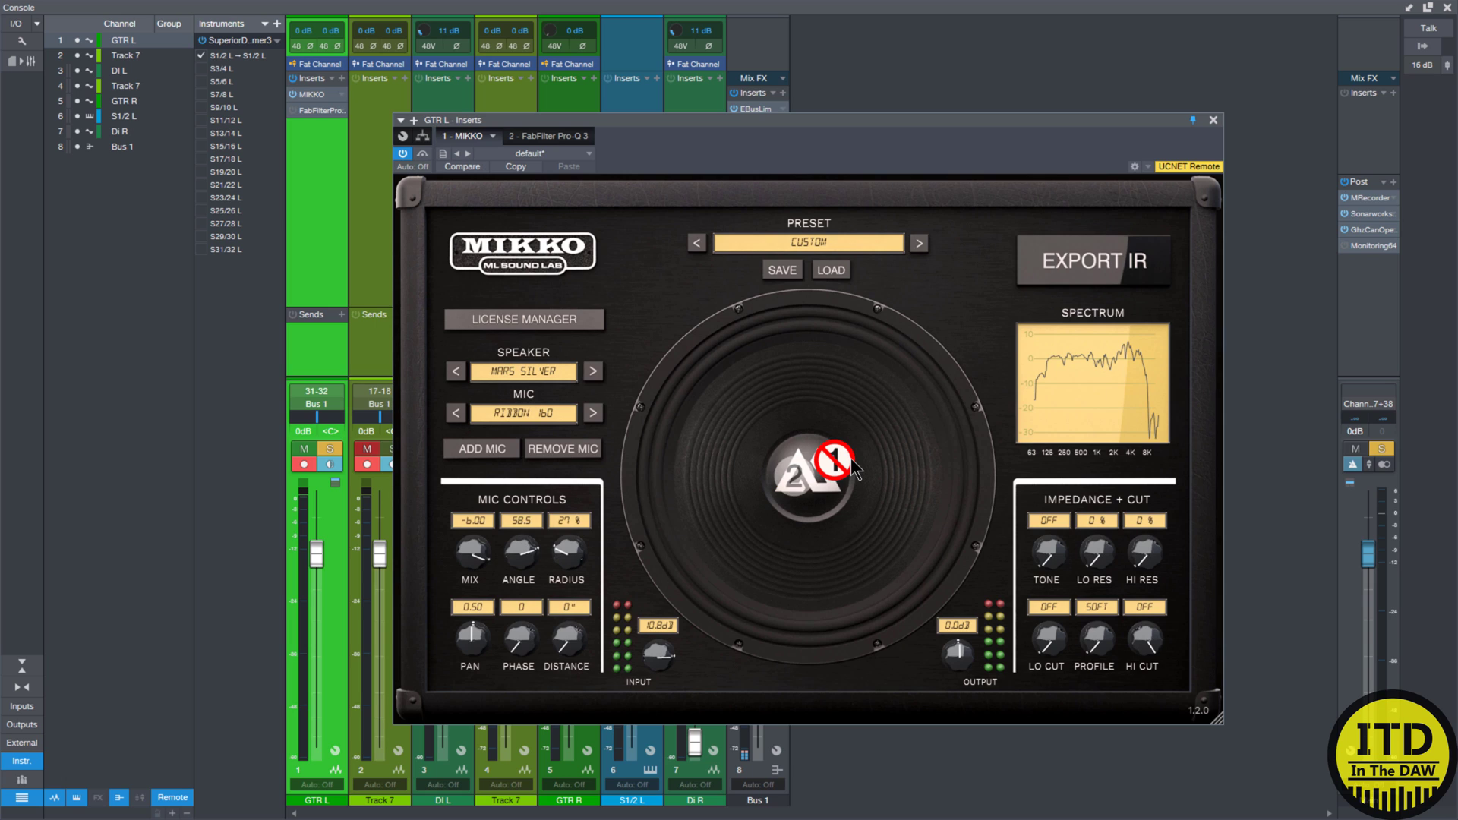
pyautogui.click(836, 467)
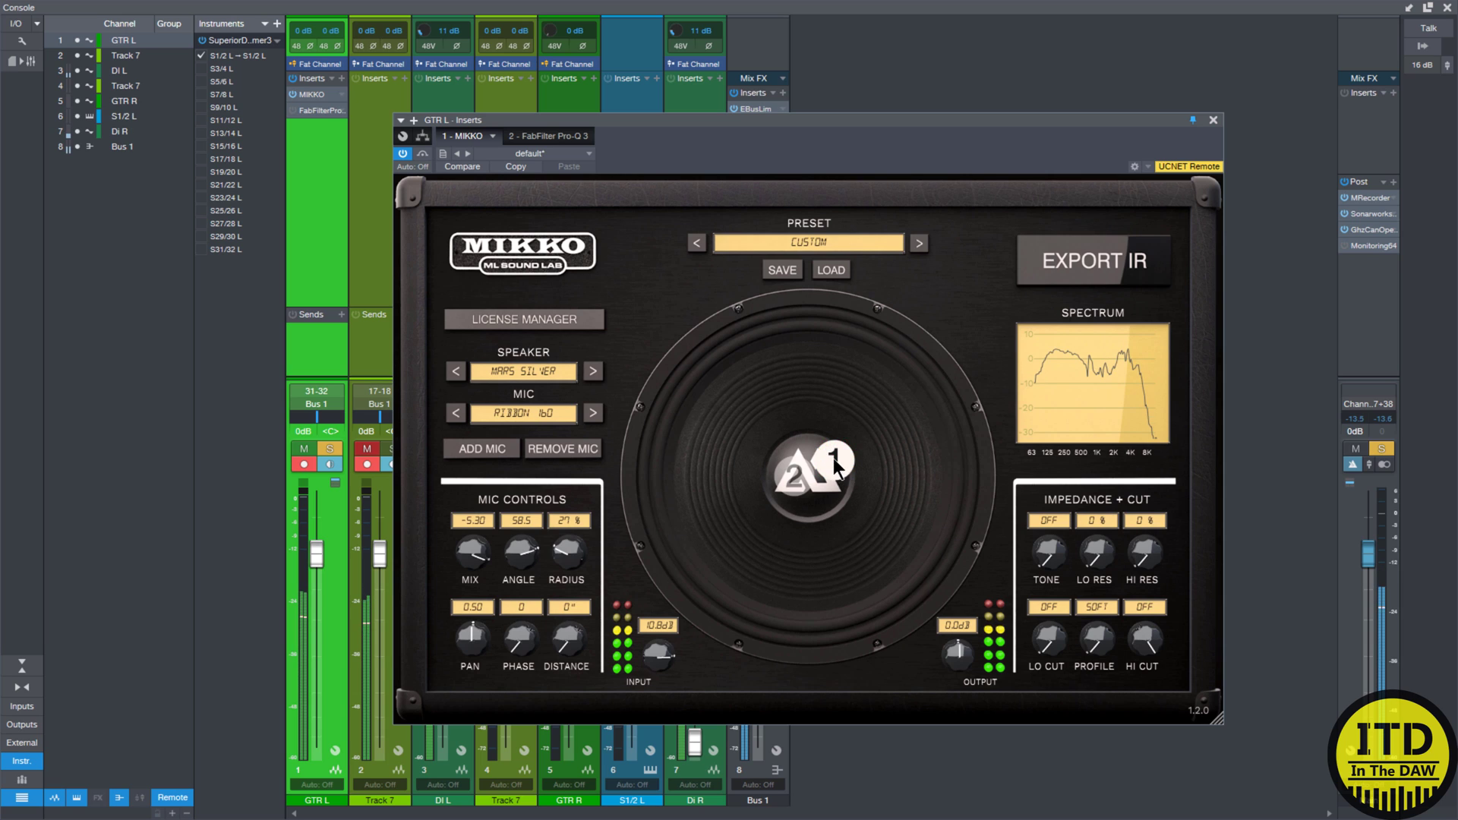
# Move mic 1 to about -10.5 angle and 30 % radius, and test its phase at 180 before restoring it to 0.
pyautogui.moveTo(836, 467); pyautogui.dragTo(804, 455)
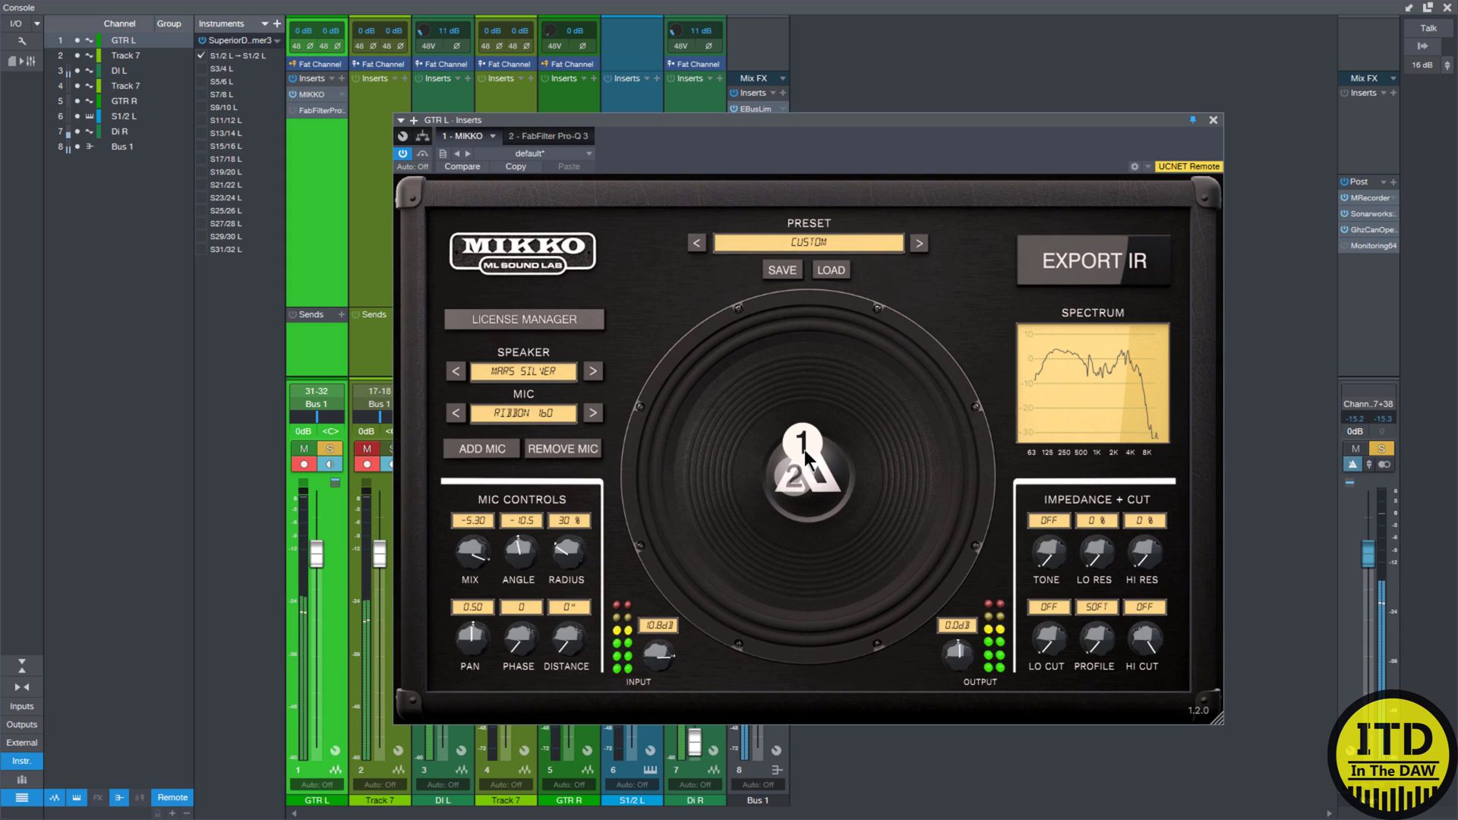
pyautogui.click(524, 639)
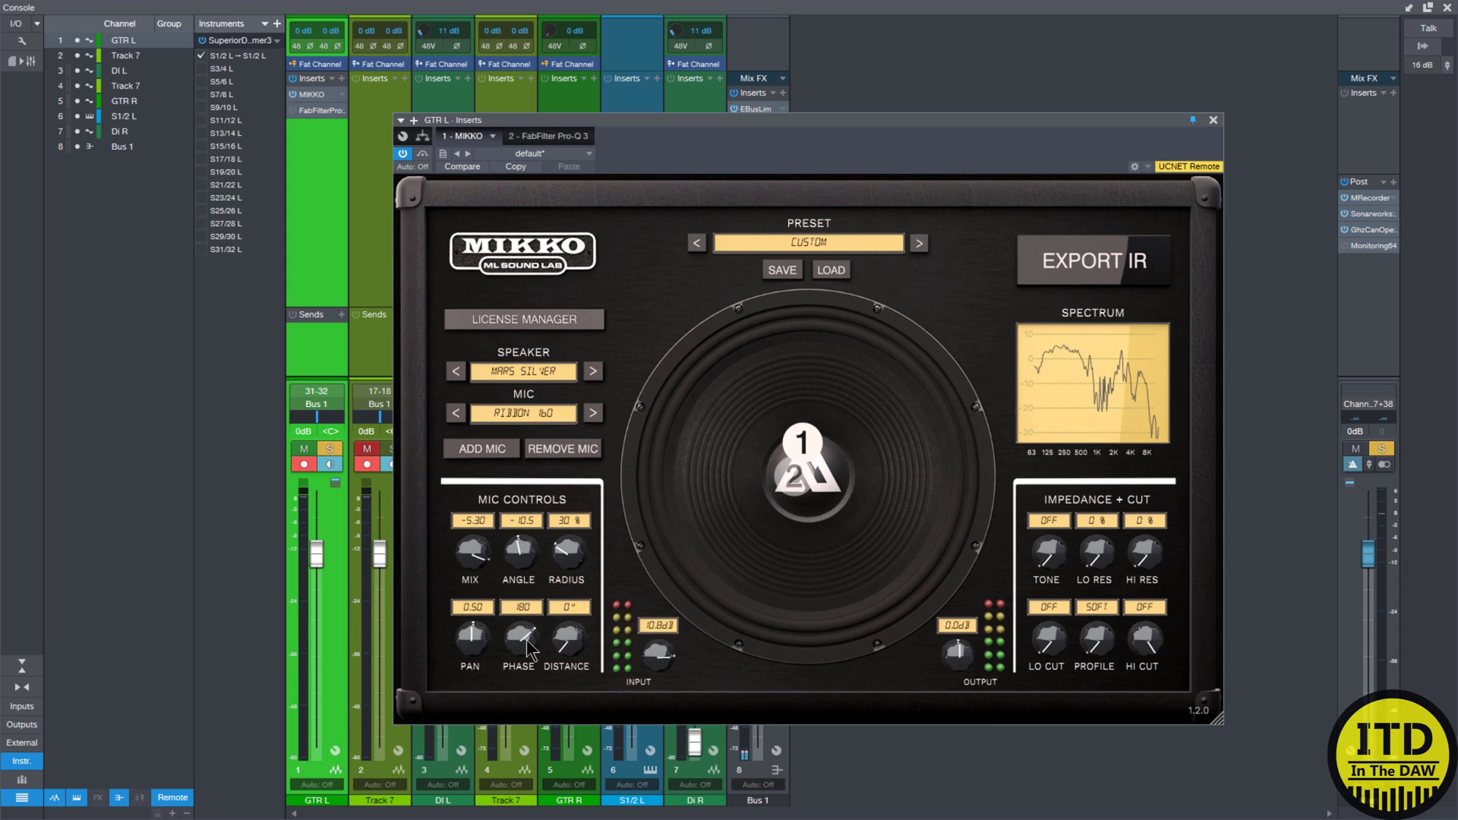
pyautogui.click(527, 642)
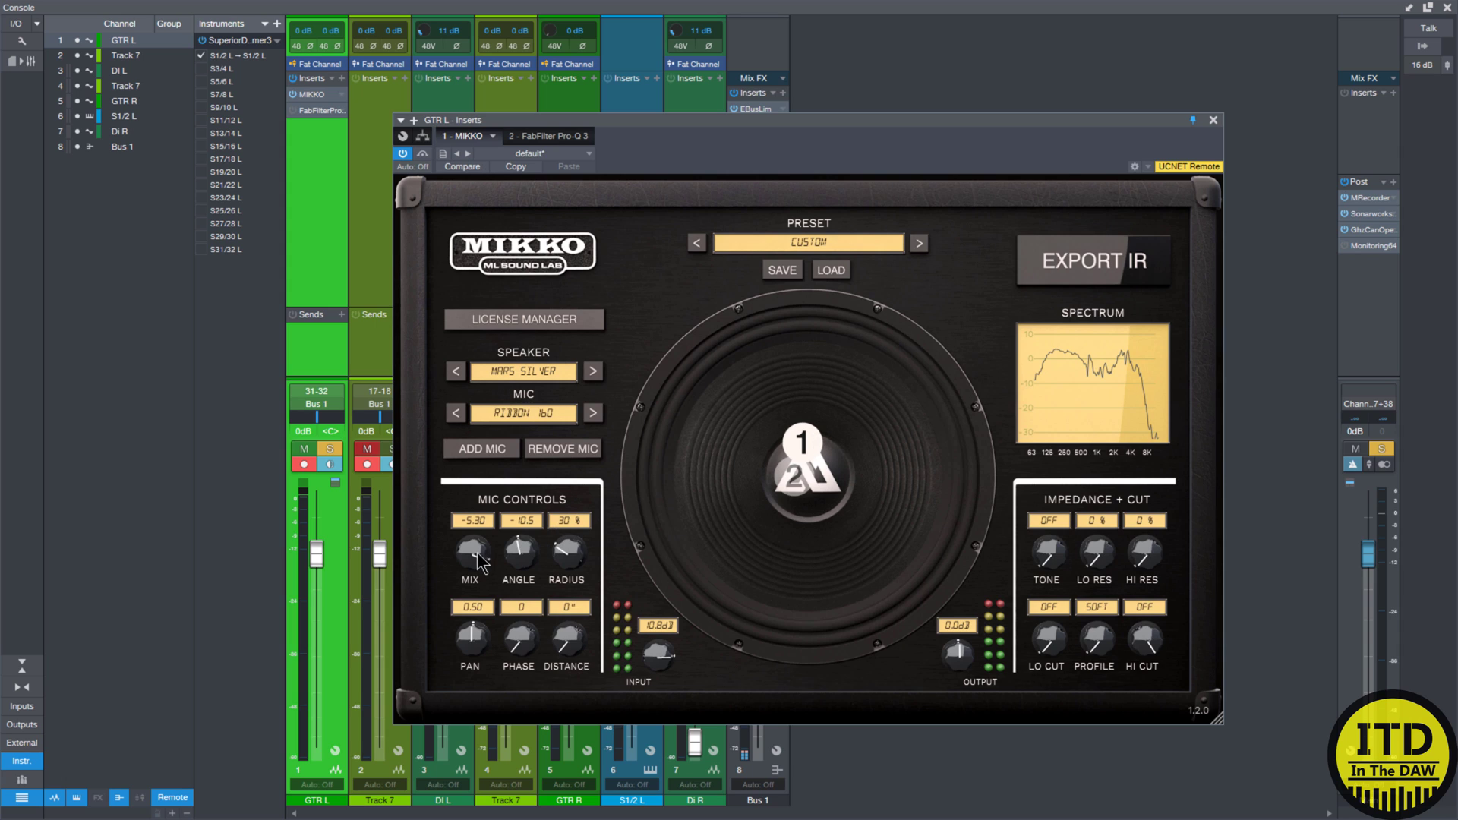
# Lower mic 1's mix to -100.00, and bring it back up to about -17.74 to blend it with mic 2.
pyautogui.moveTo(477, 552); pyautogui.dragTo(429, 772)
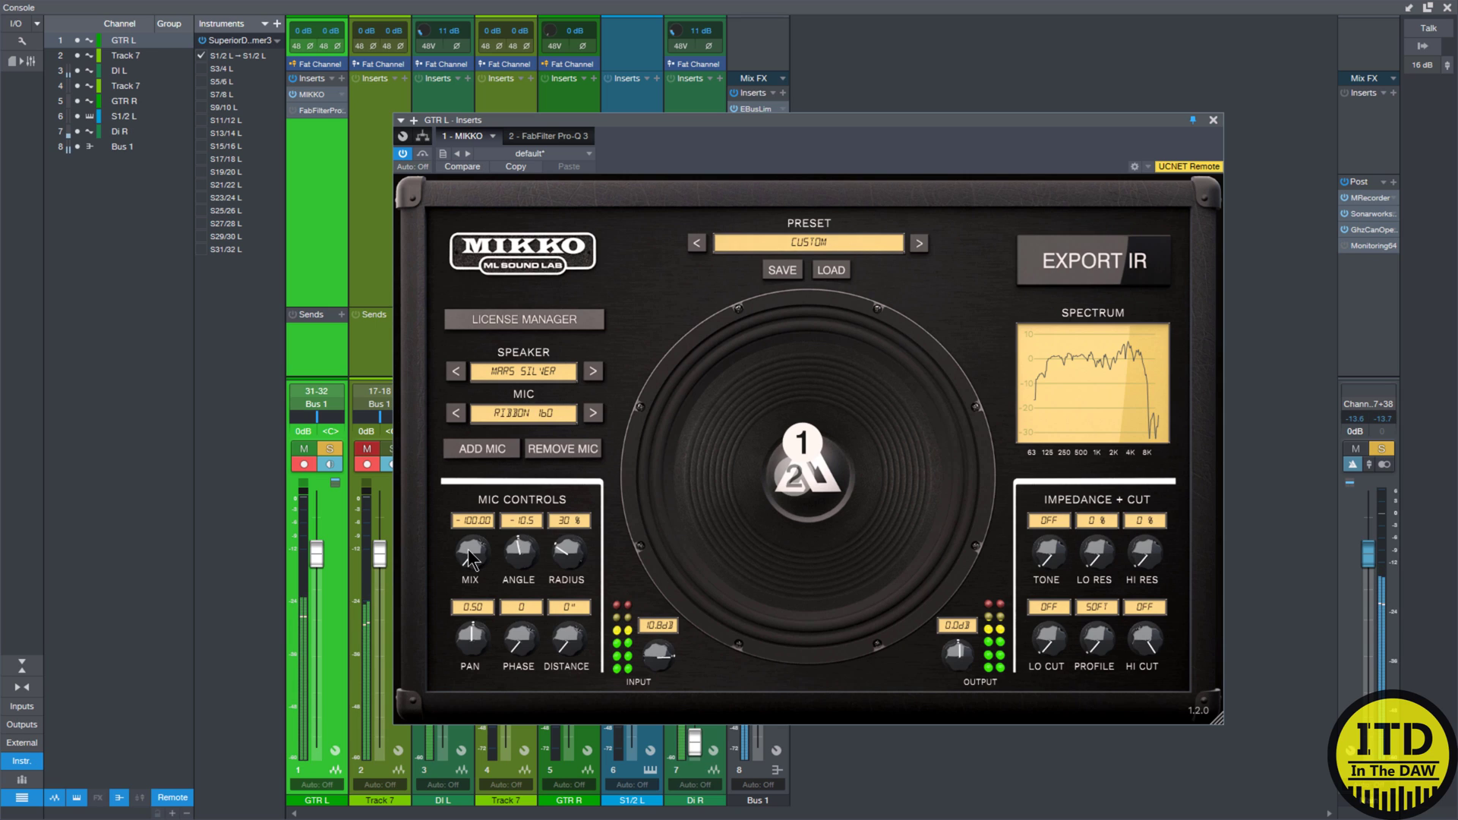
pyautogui.moveTo(468, 550); pyautogui.dragTo(498, 403)
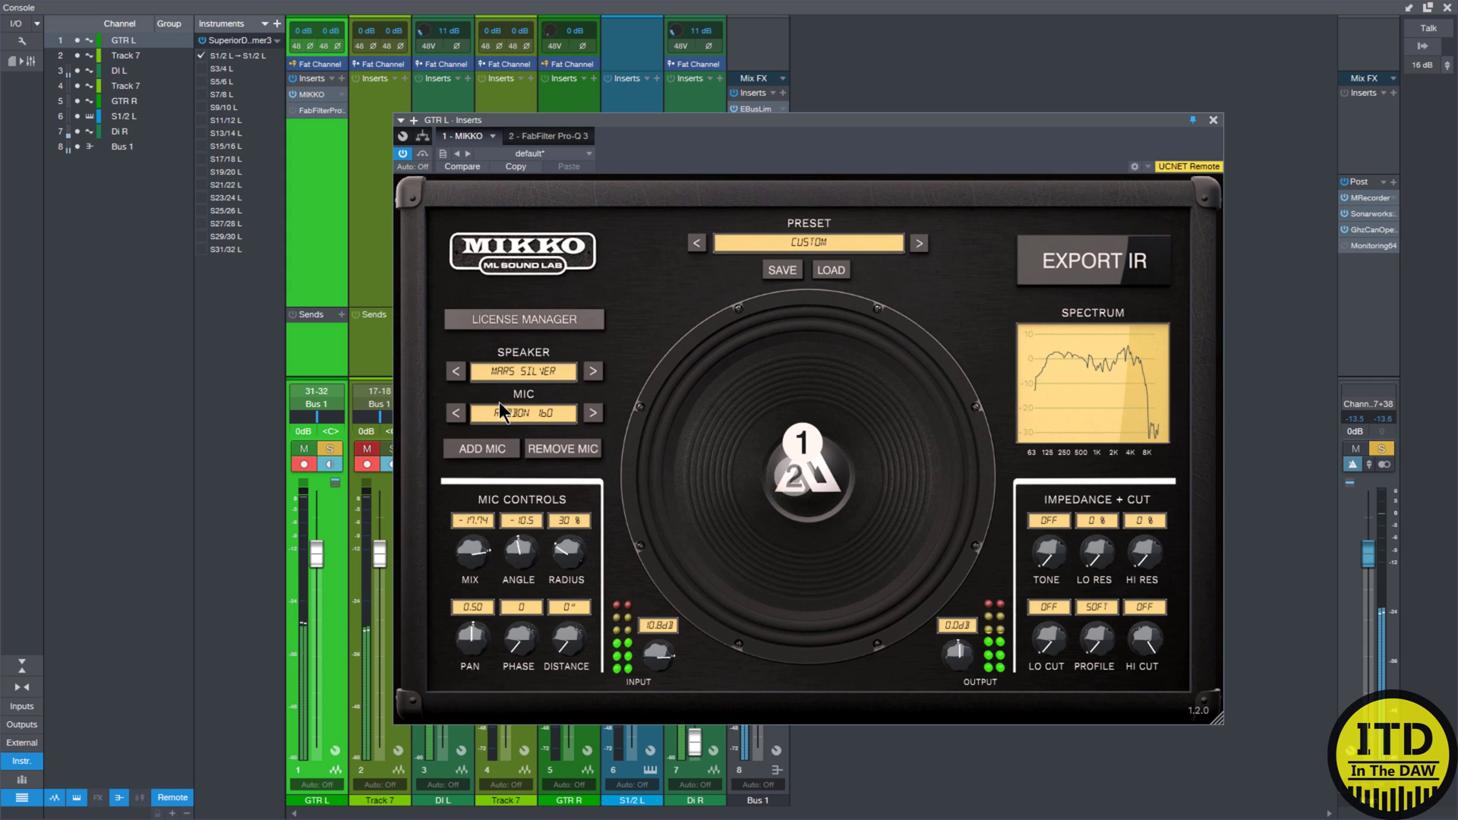
# Change mic 1's microphone model to Dynamic 73.
pyautogui.click(802, 444)
pyautogui.click(541, 421)
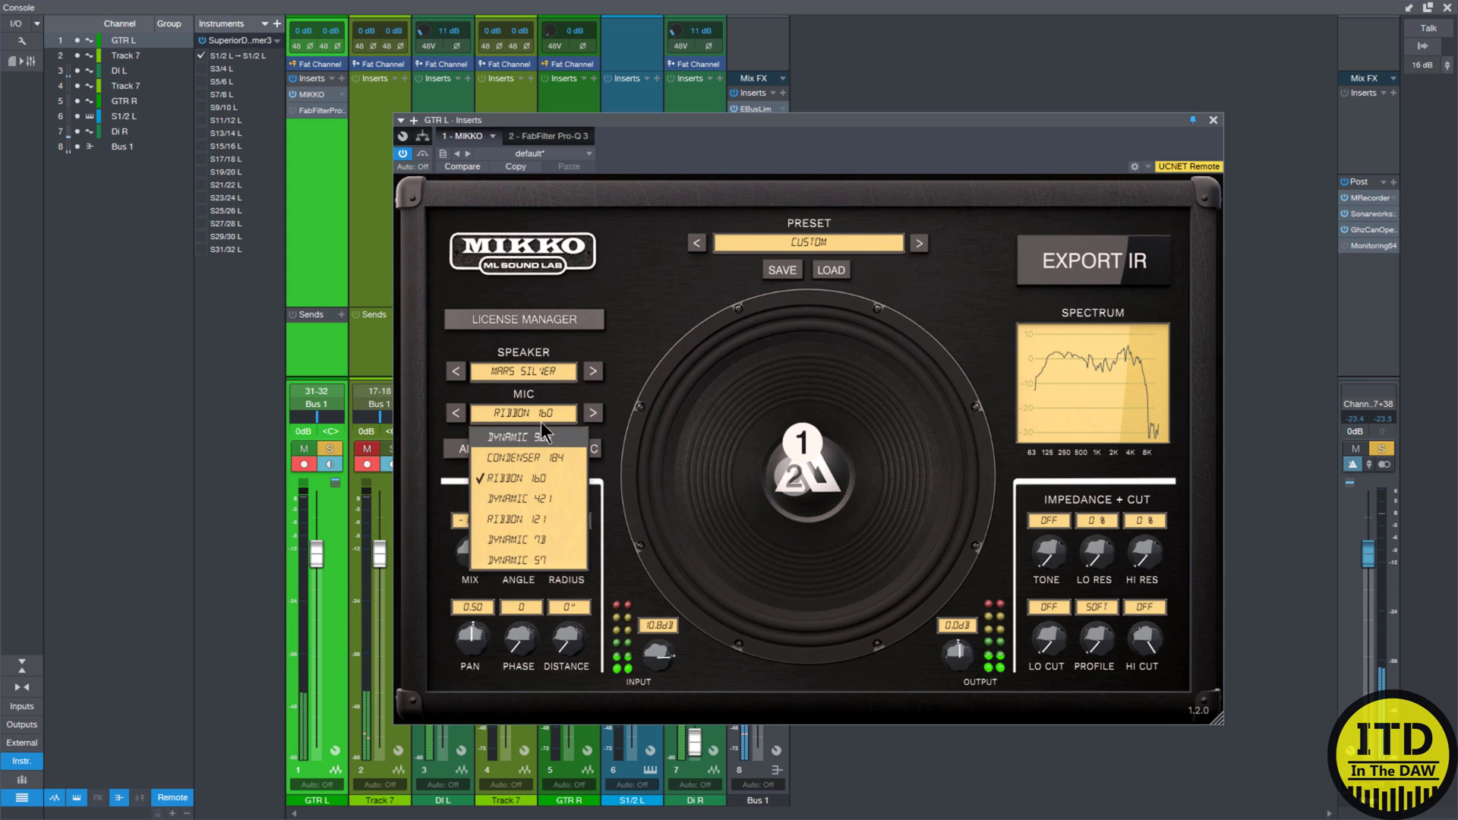
pyautogui.click(538, 540)
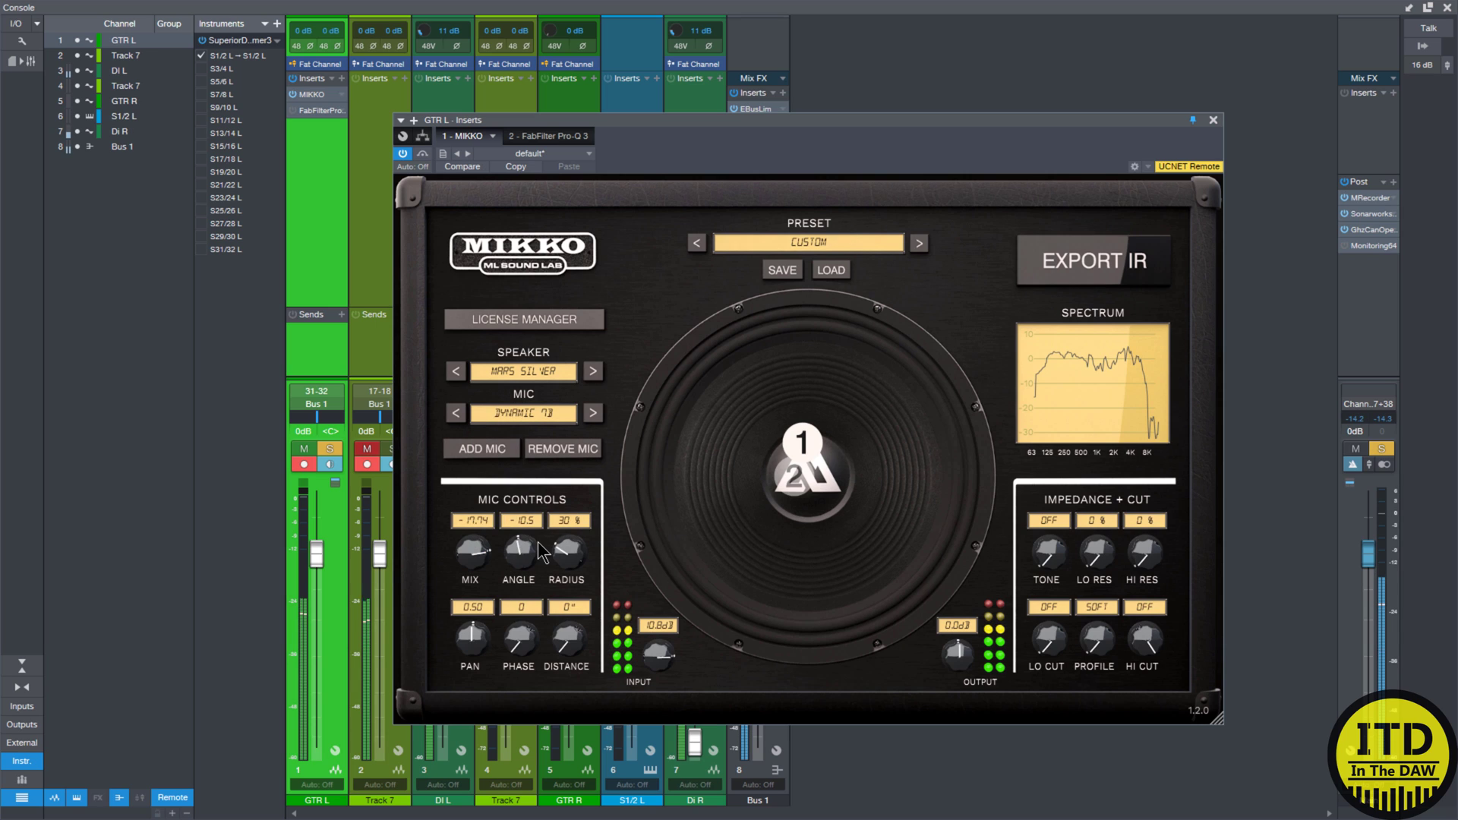
# Move mic 1 to the 132.5 angle at 30 % radius and change its microphone model to Dynamic 57.
pyautogui.moveTo(811, 446); pyautogui.dragTo(843, 504)
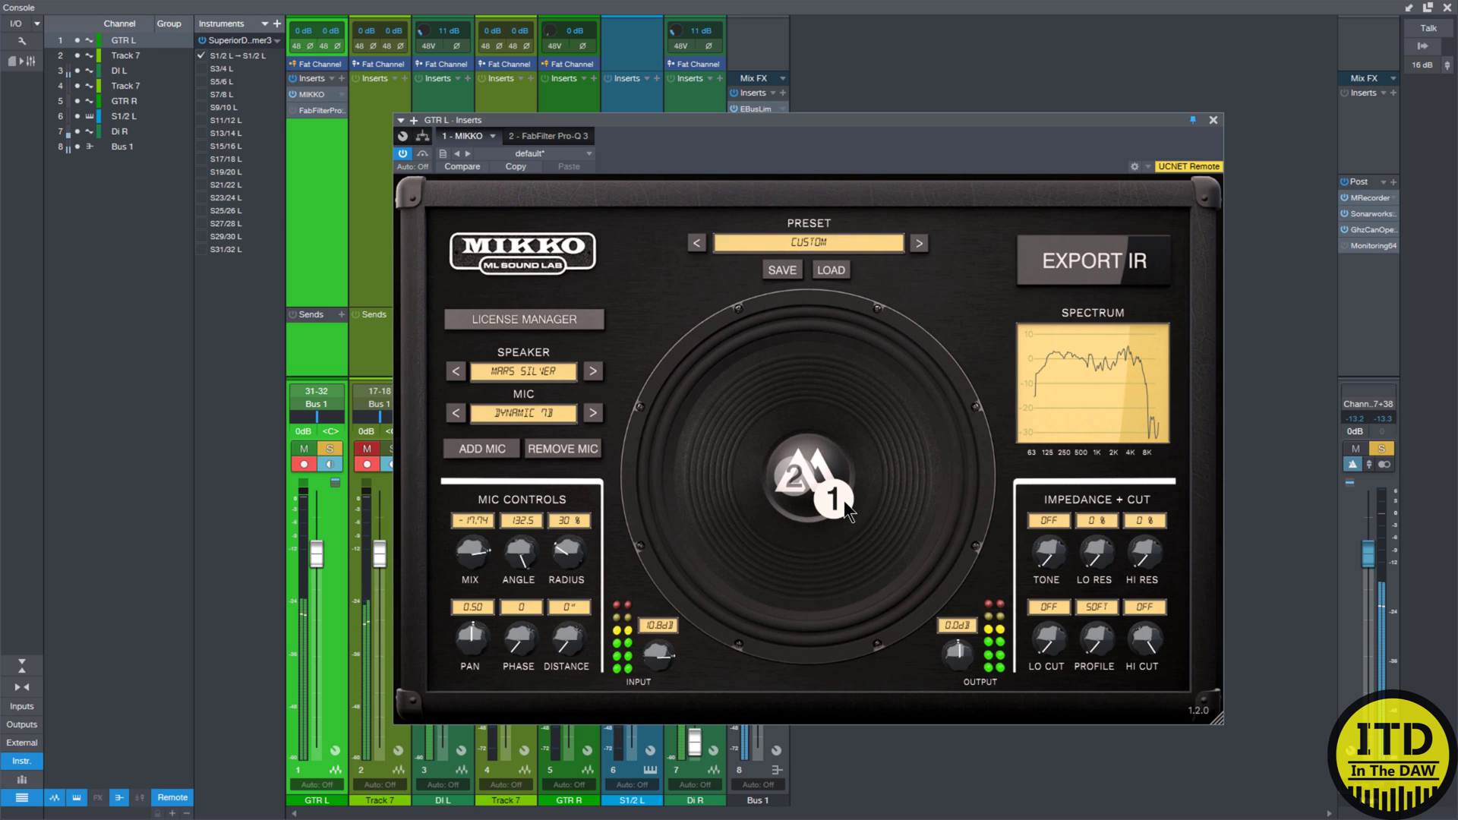
pyautogui.click(531, 412)
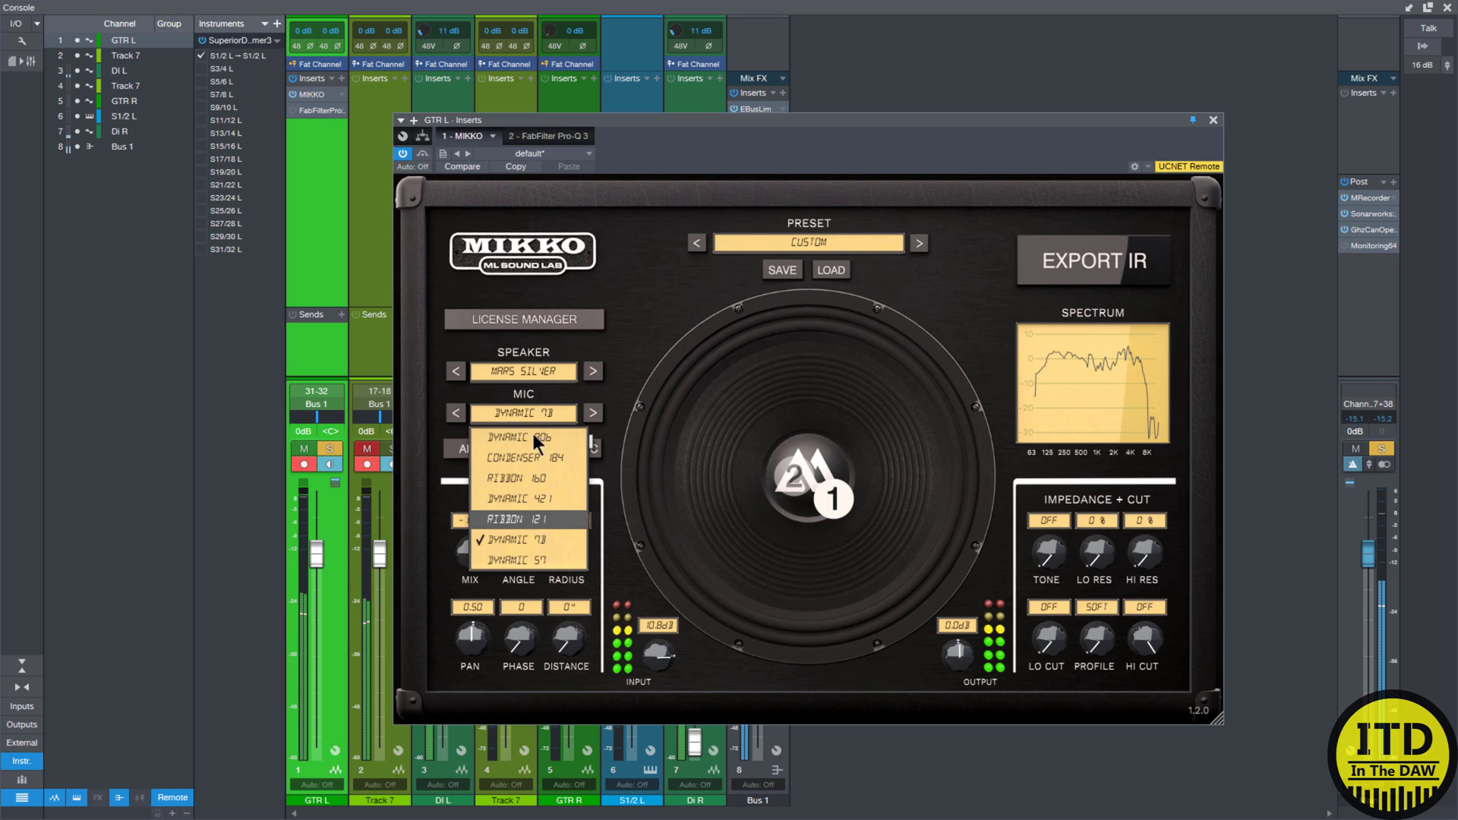
pyautogui.click(545, 560)
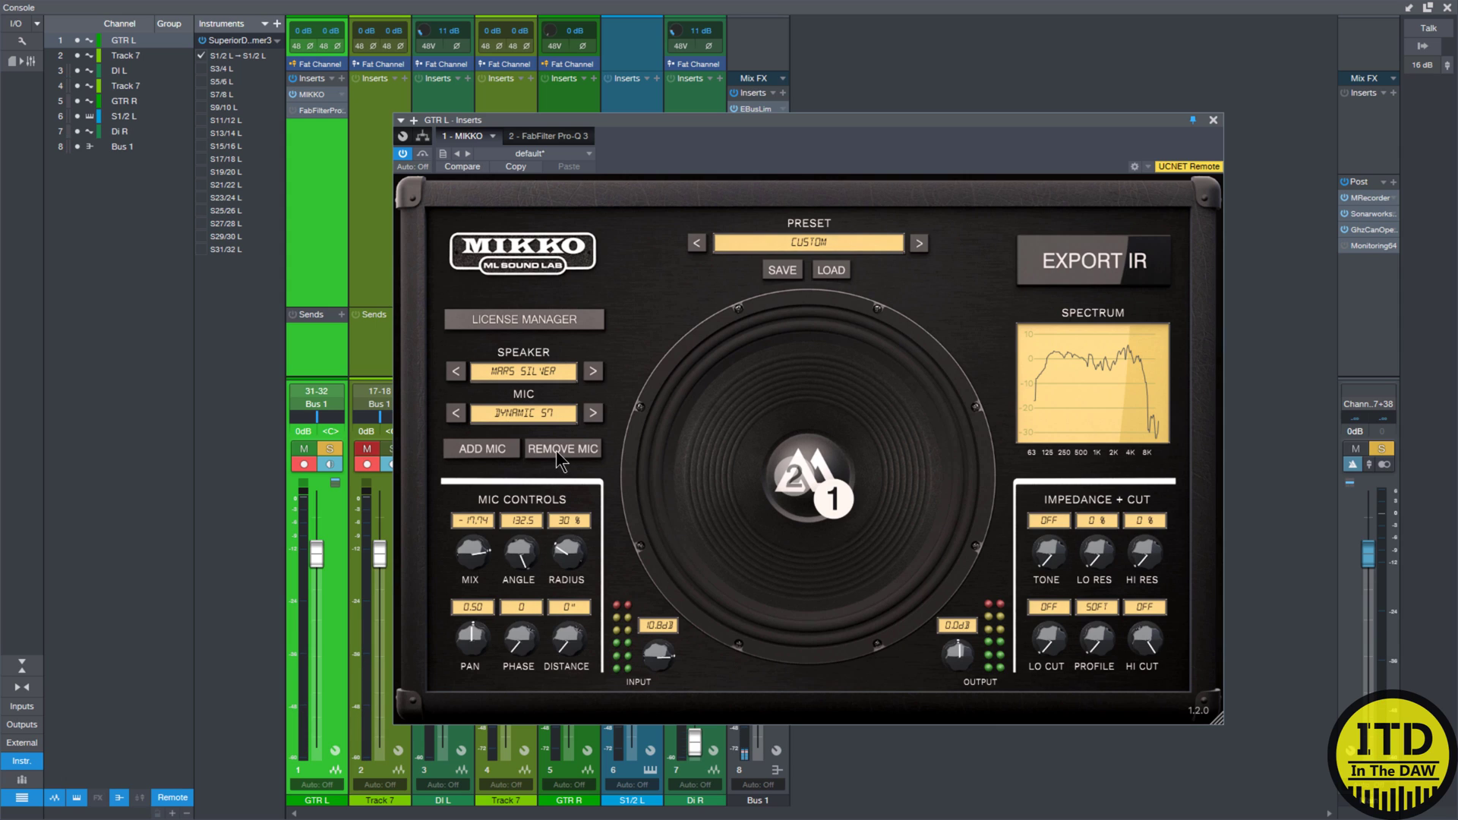
# Mute and unmute mic 1 to compare its contribution, and lower its mix to -20.20.
pyautogui.click(833, 502)
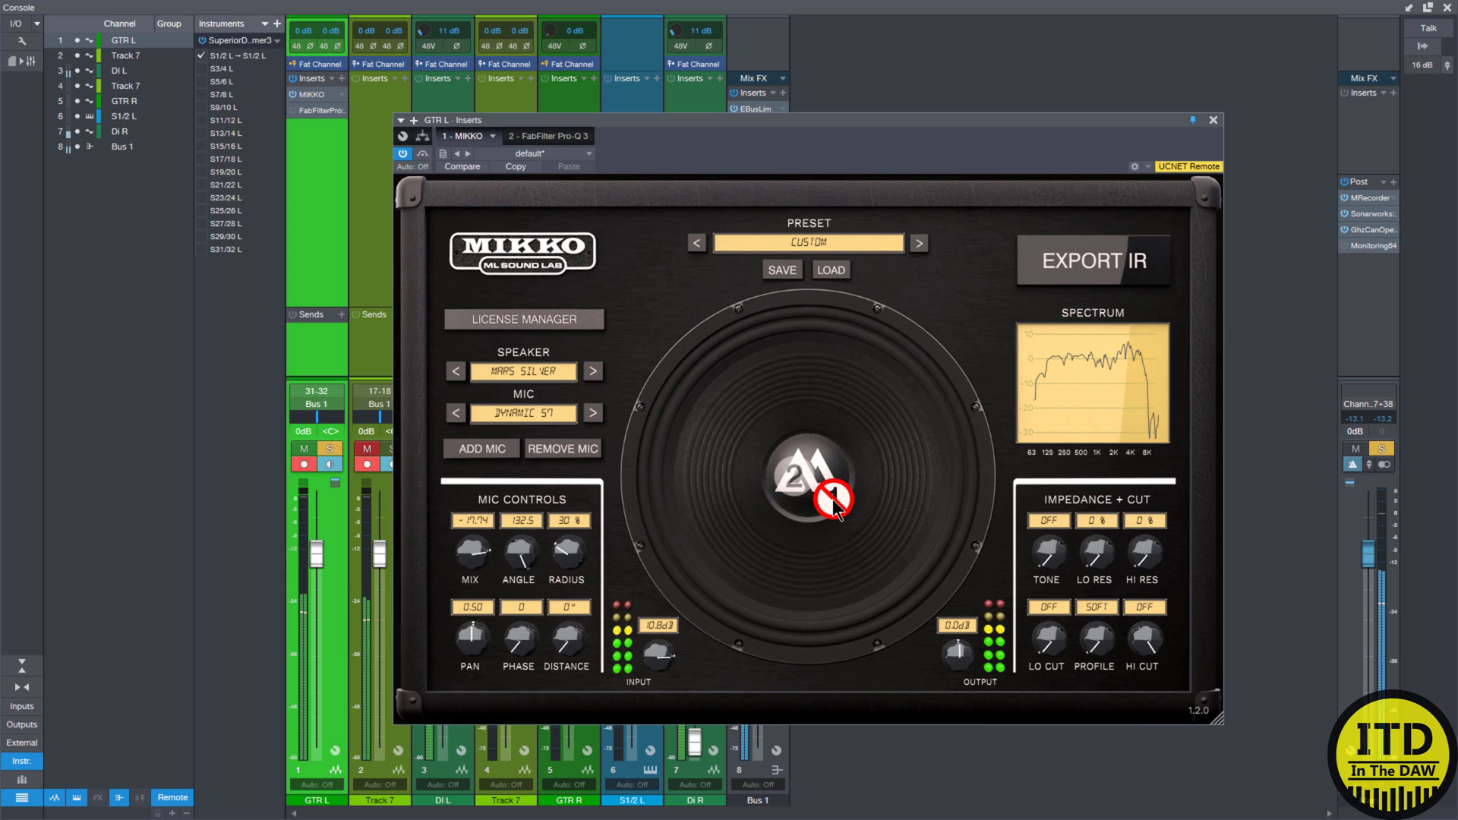
pyautogui.click(833, 501)
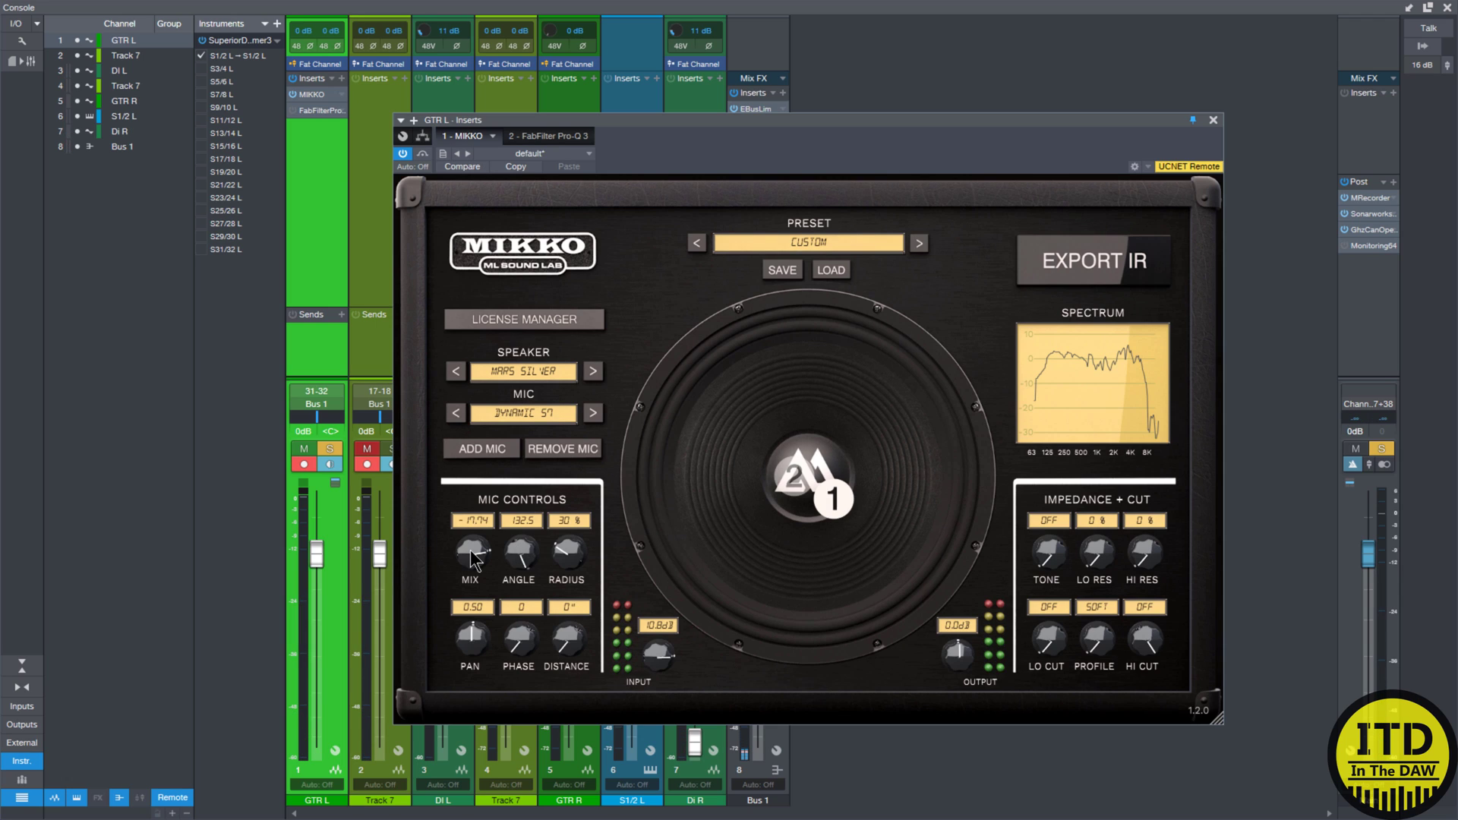
pyautogui.scroll(-2, 471, 552)
pyautogui.scroll(1, 471, 552)
# Set the cut filter profile to Steep and try the hi cut at 7490 Hz.
pyautogui.moveTo(1094, 640); pyautogui.dragTo(1108, 518)
pyautogui.scroll(5, 1150, 637)
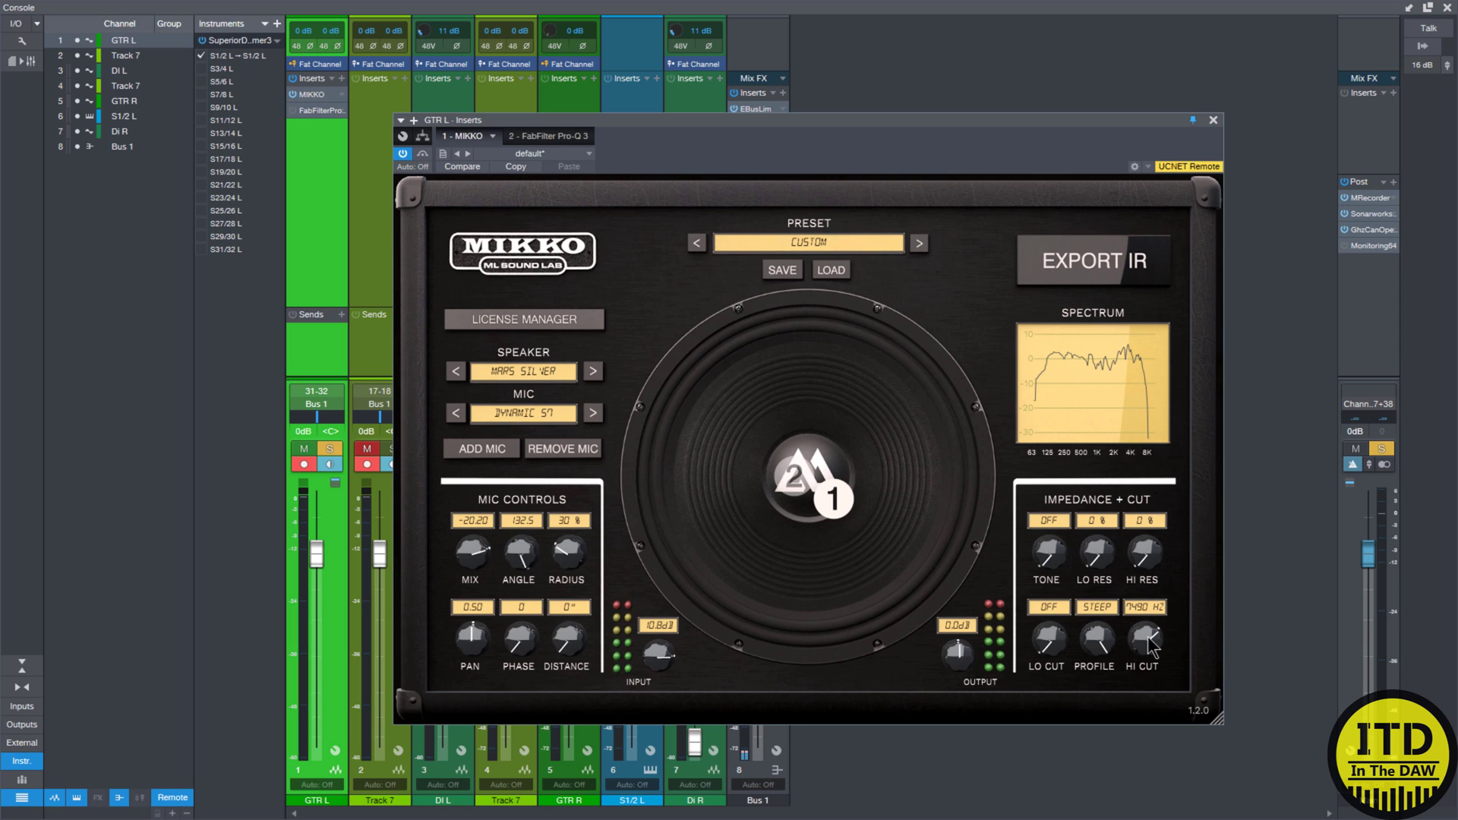
pyautogui.scroll(-1, 1095, 638)
pyautogui.scroll(1, 1095, 638)
pyautogui.scroll(-1, 1093, 641)
pyautogui.scroll(1, 1092, 642)
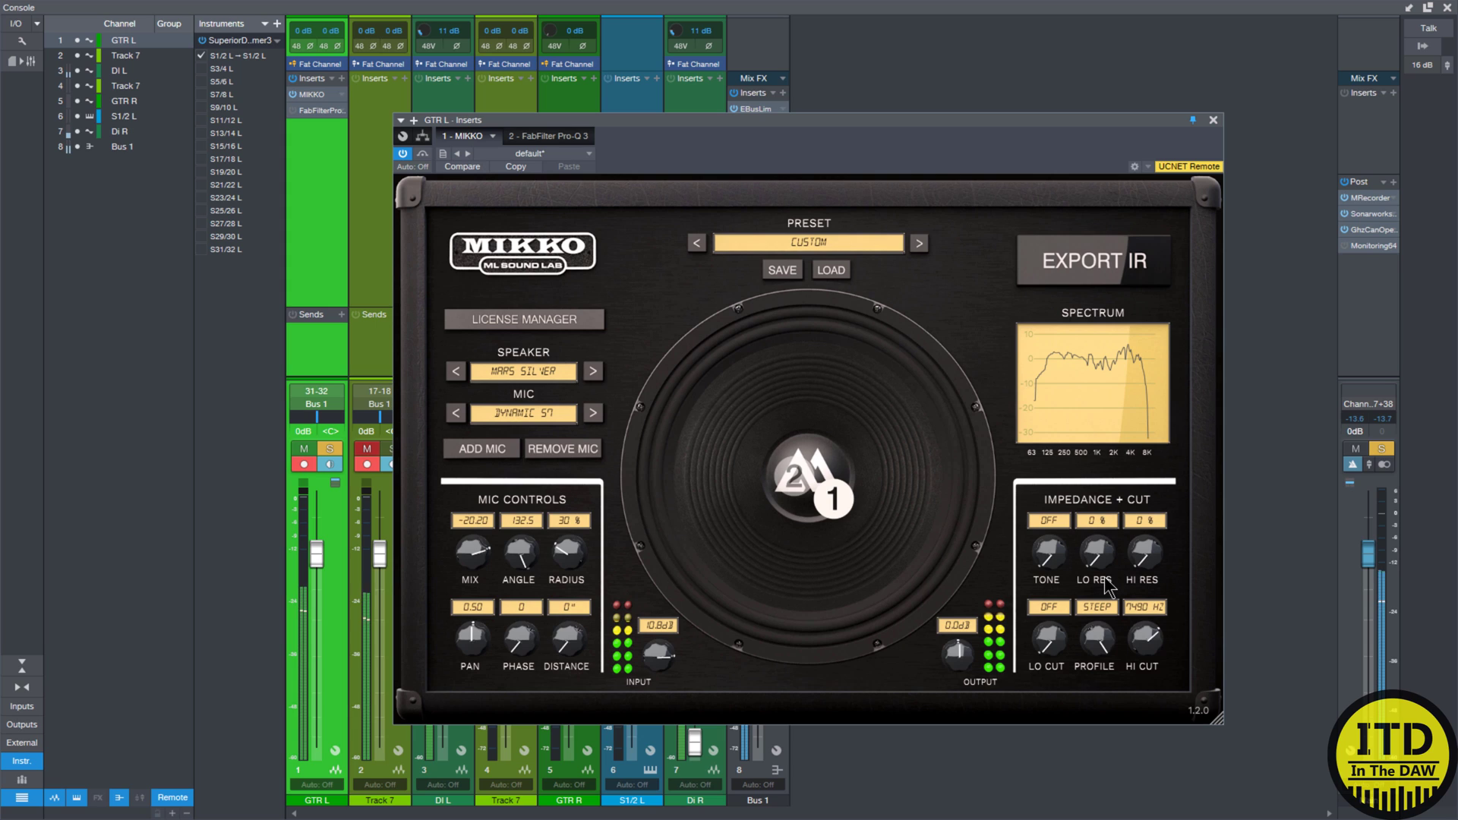
# Sweep the cut profile down and back to Steep to compare, and turn the hi cut off.
pyautogui.moveTo(1092, 631); pyautogui.dragTo(1094, 776)
pyautogui.moveTo(1094, 635); pyautogui.dragTo(1131, 75)
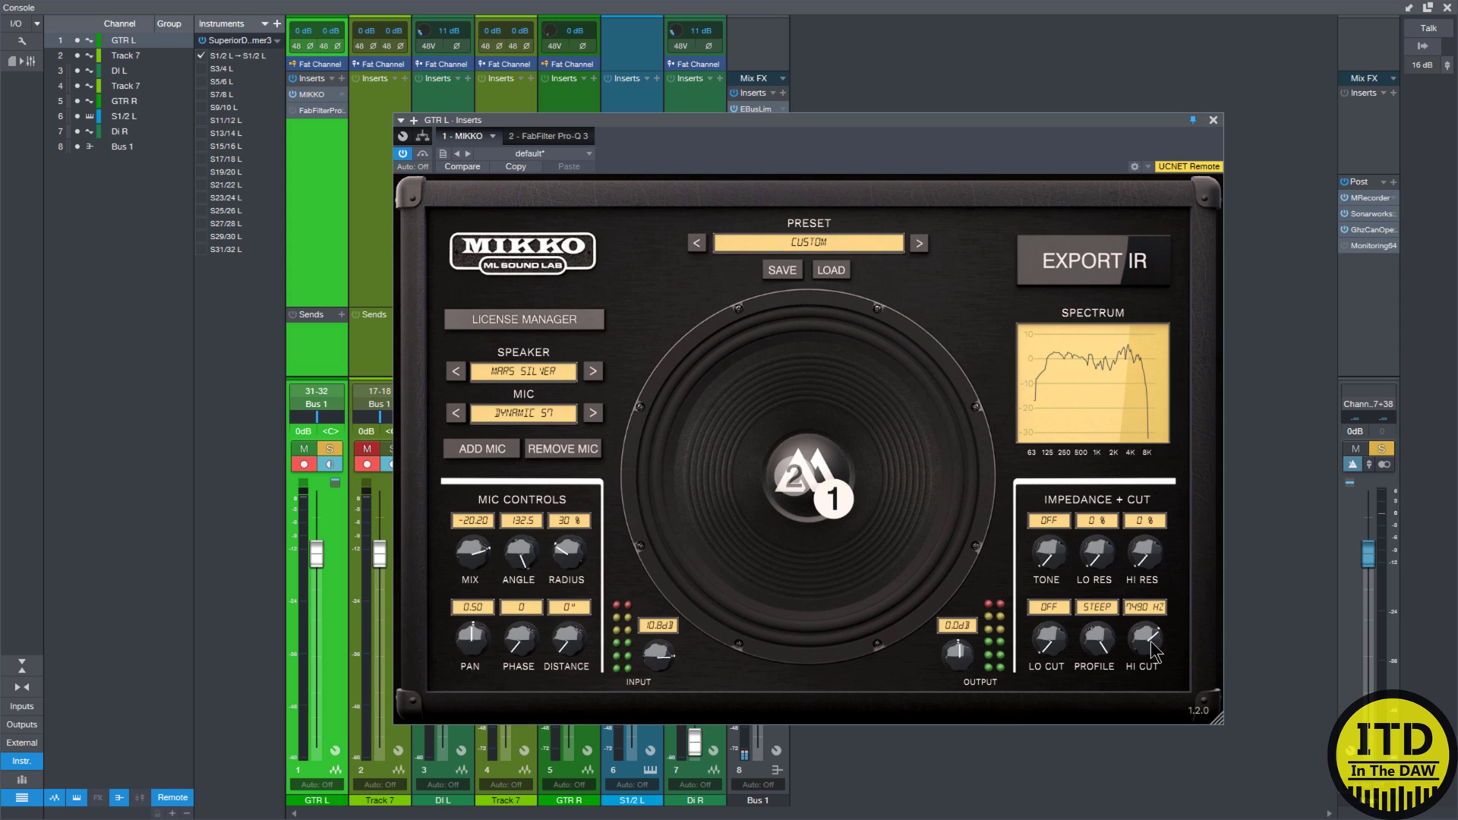
pyautogui.moveTo(1152, 645); pyautogui.dragTo(1151, 280)
# Save the current cabinet settings as a preset named ITD MARS SIVLER 1.
pyautogui.click(782, 271)
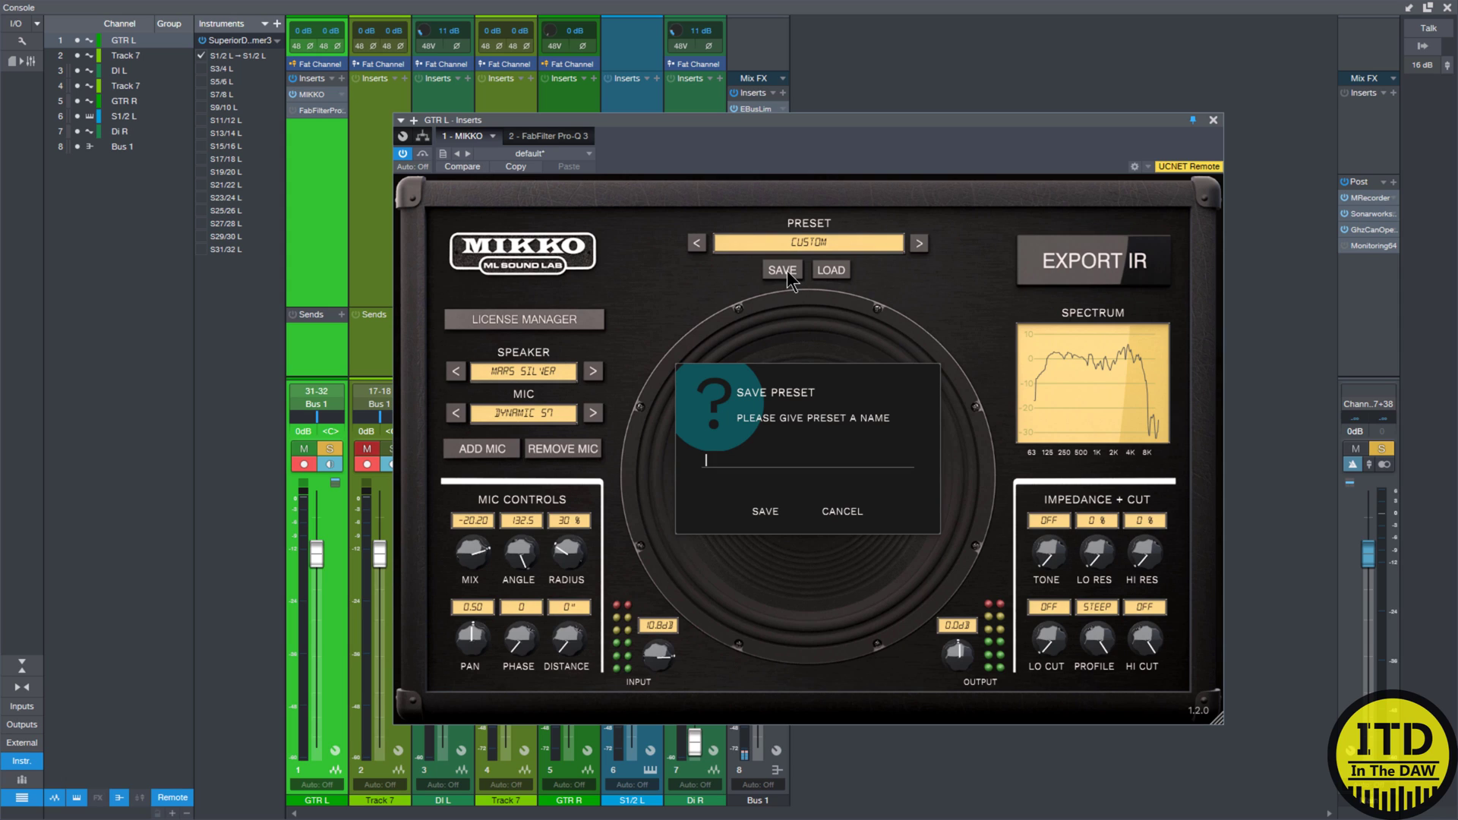
pyautogui.write('ITD MARS SIVLER 1')
pyautogui.click(769, 501)
# Export the IR as a 48000, 24-bit, L (mono) WAV with minimum phase transform, named ITD Mars Silver 1, in the Helix folder.
pyautogui.click(1105, 262)
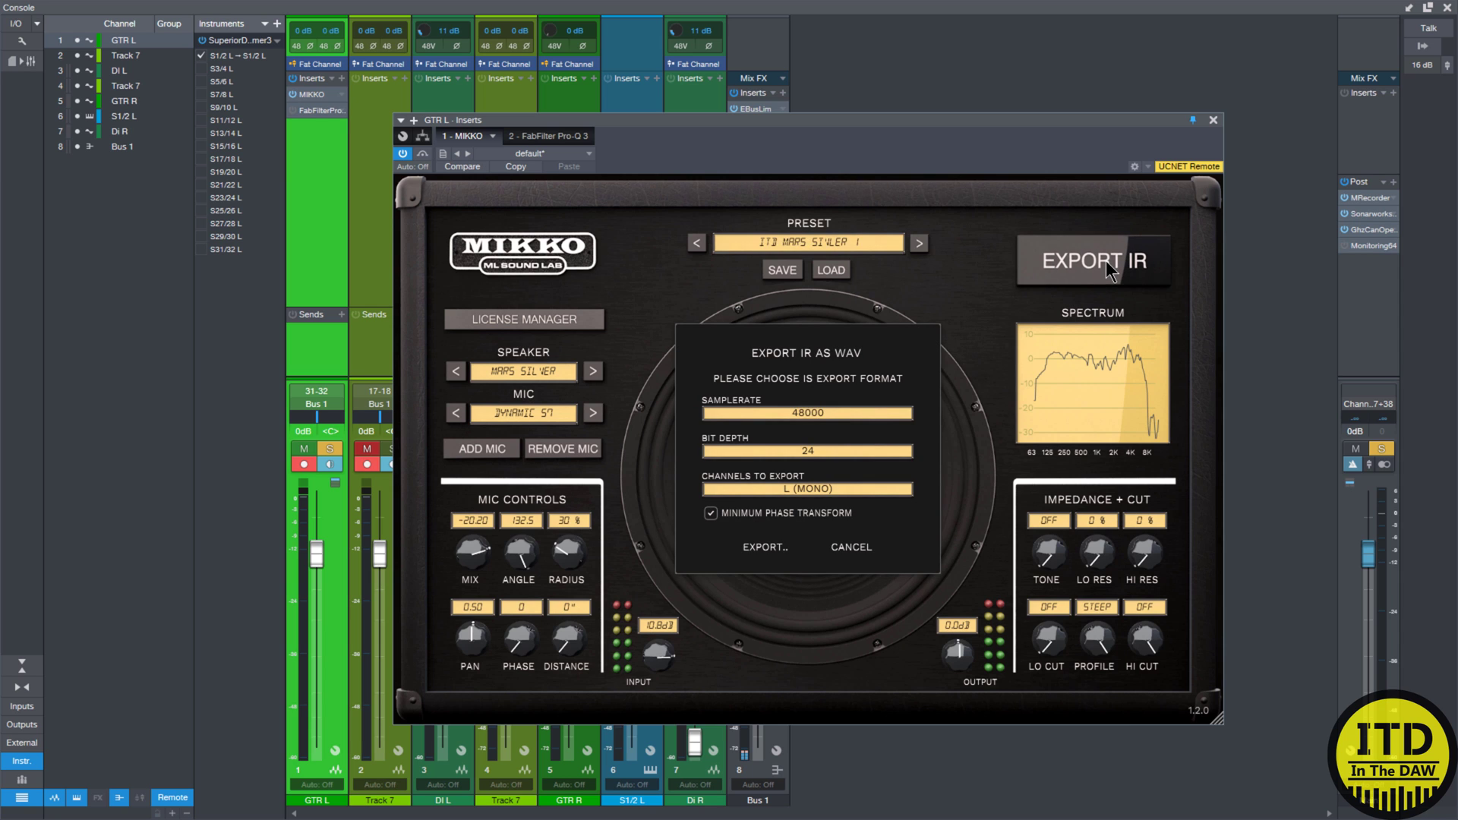
pyautogui.click(773, 545)
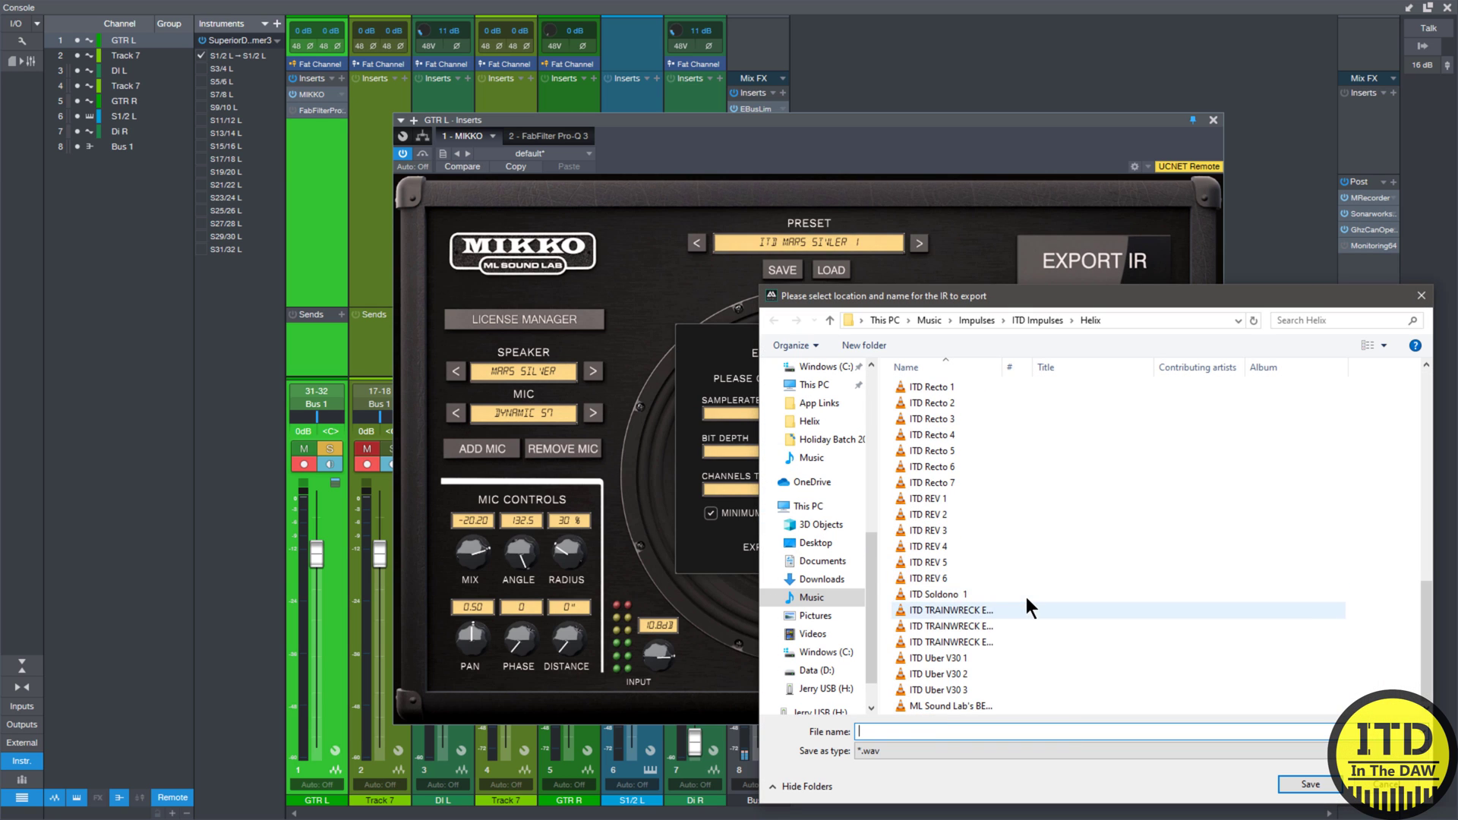
pyautogui.scroll(-12, 1026, 598)
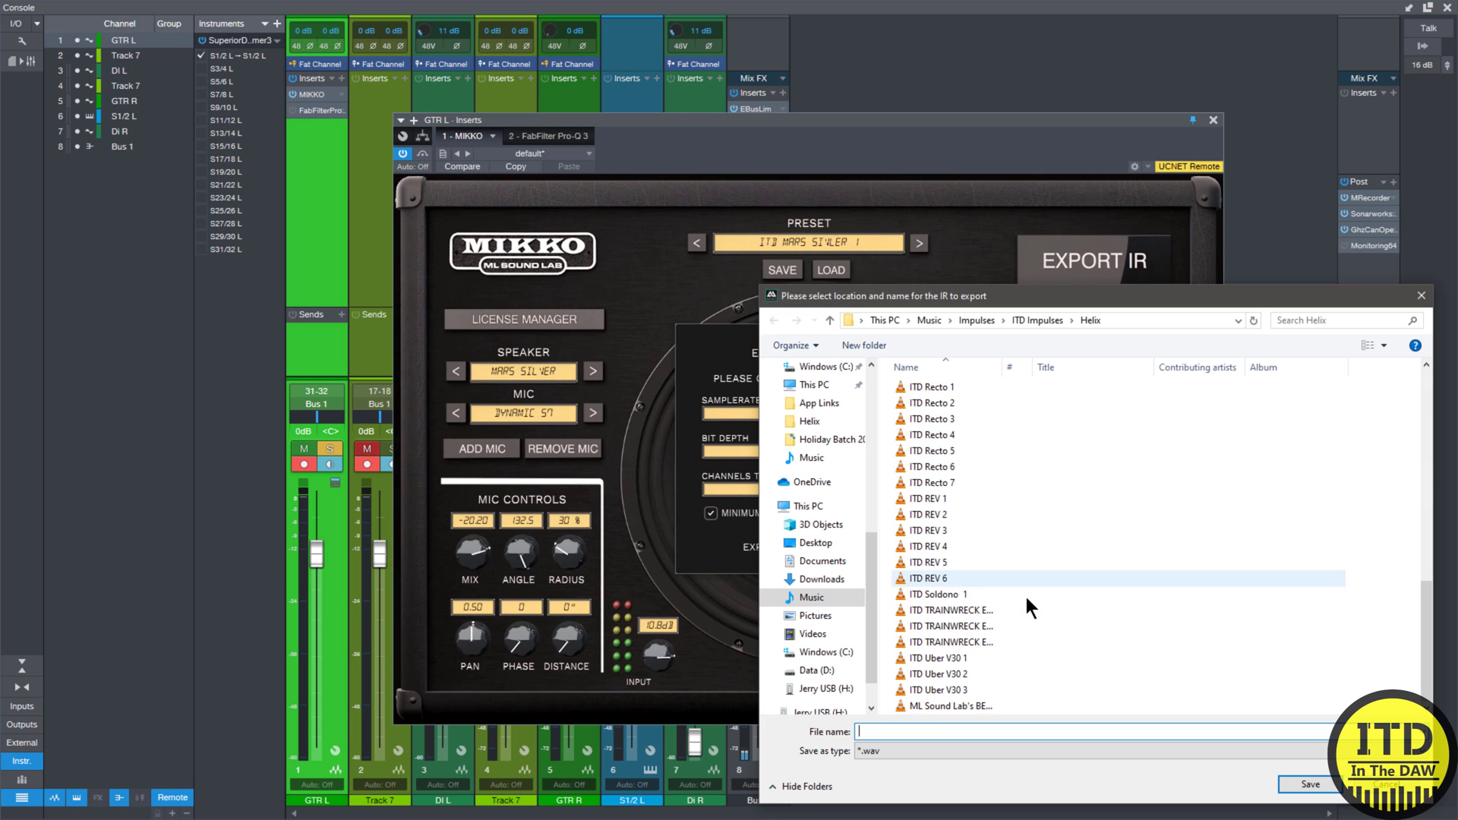
pyautogui.scroll(10, 1027, 599)
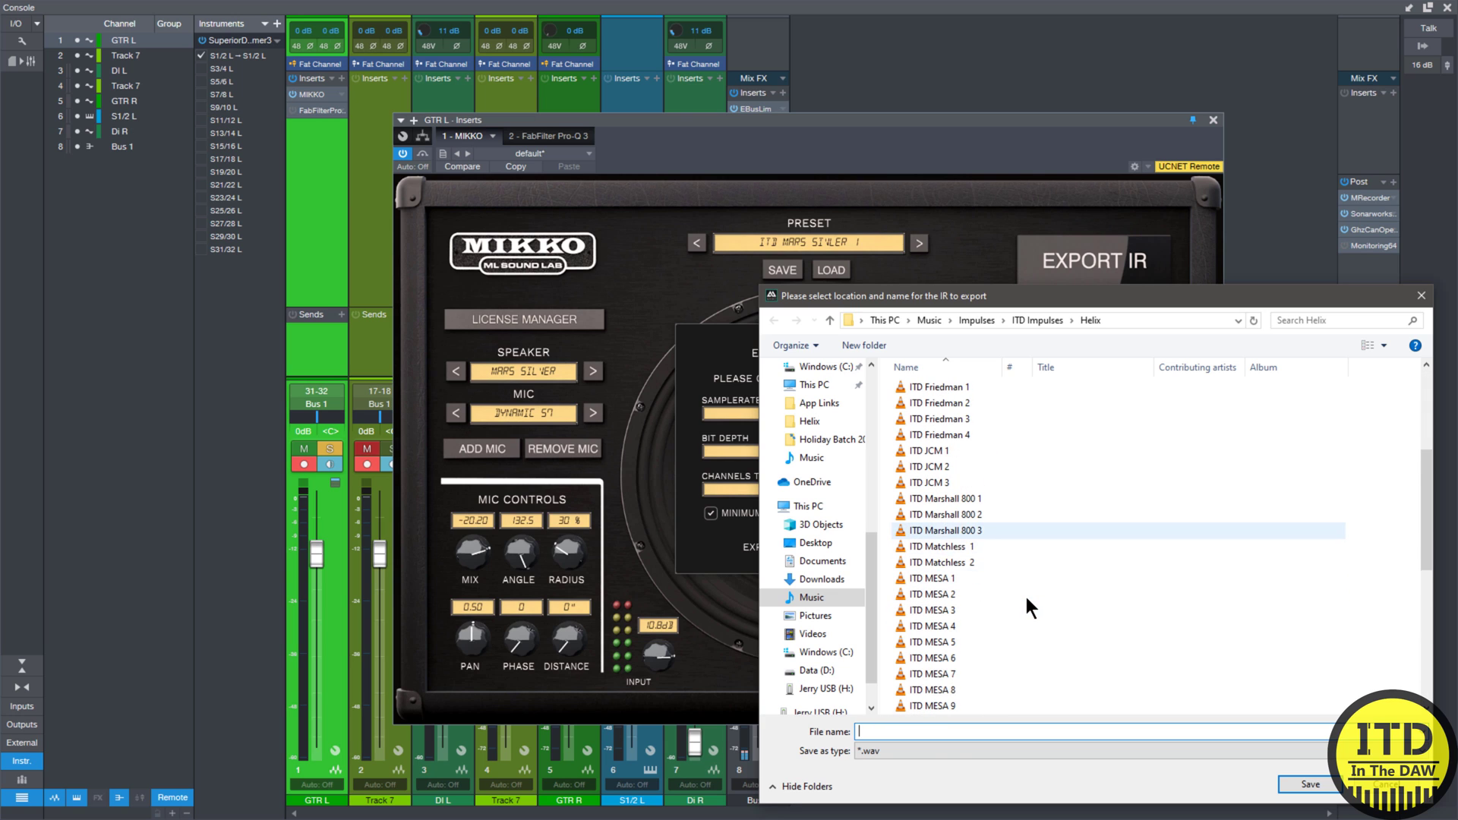
pyautogui.scroll(1, 1026, 599)
pyautogui.scroll(-7, 1026, 598)
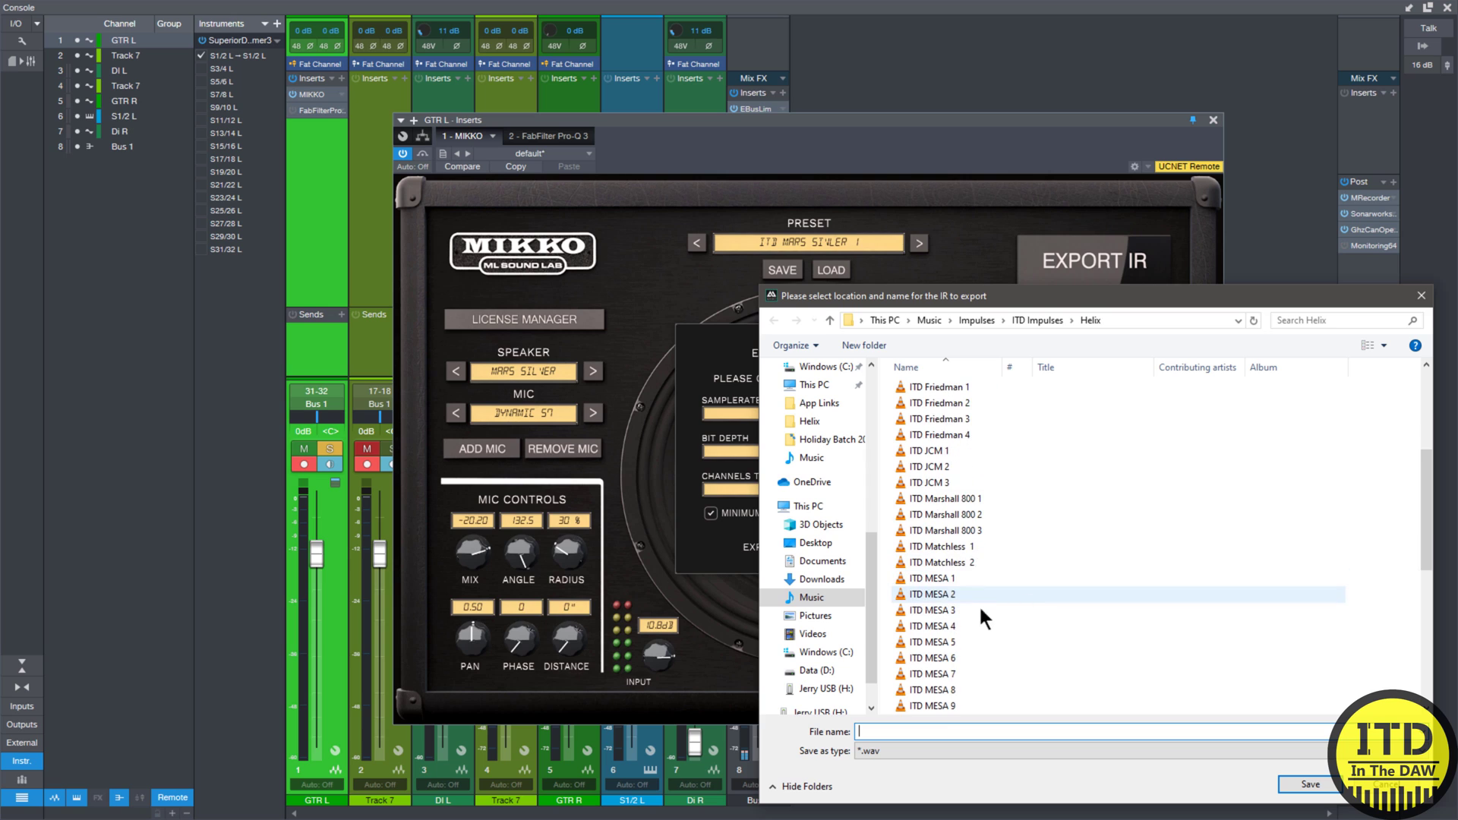
pyautogui.scroll(-3, 959, 613)
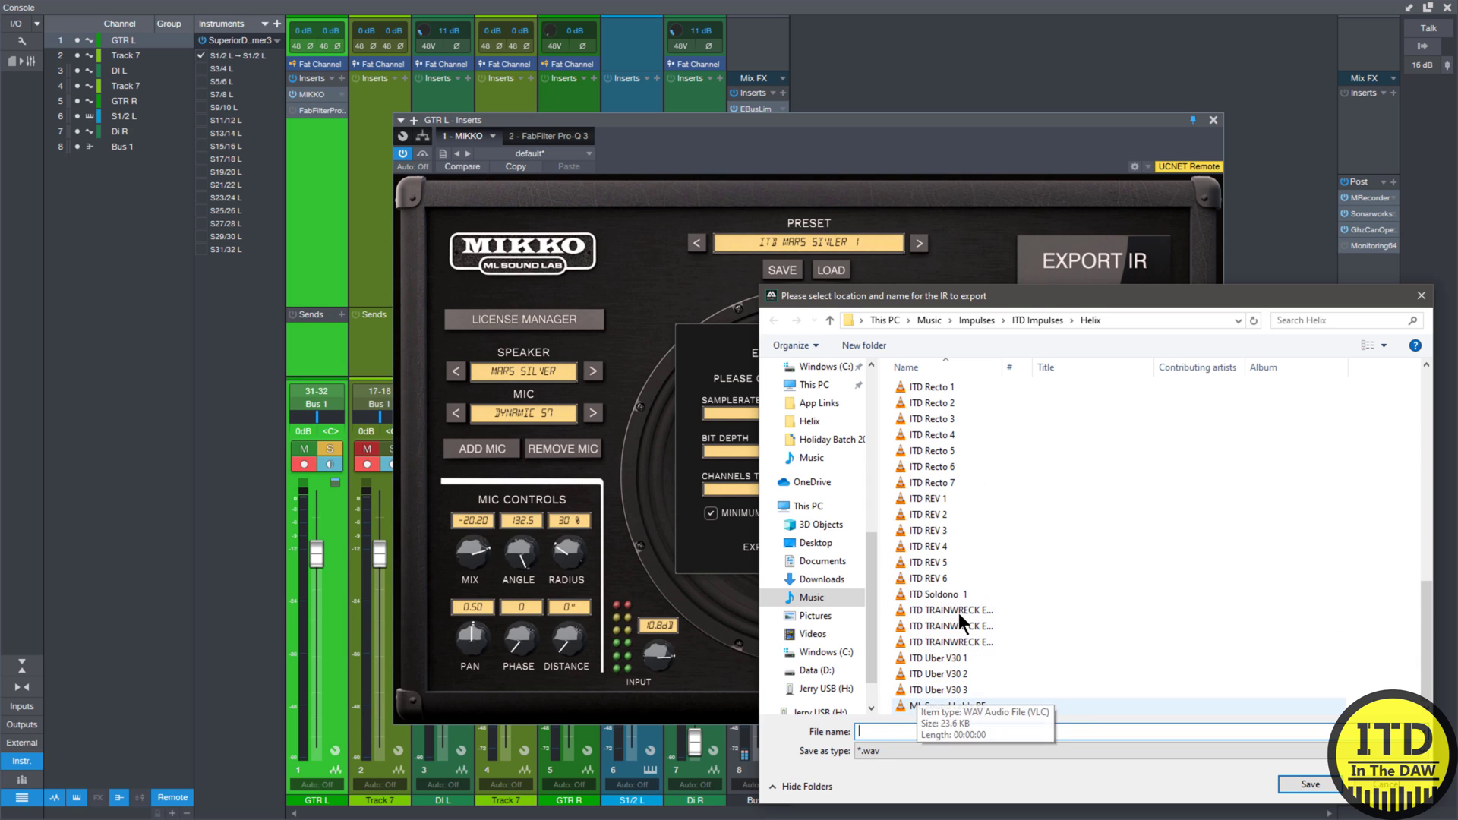
pyautogui.write('I')
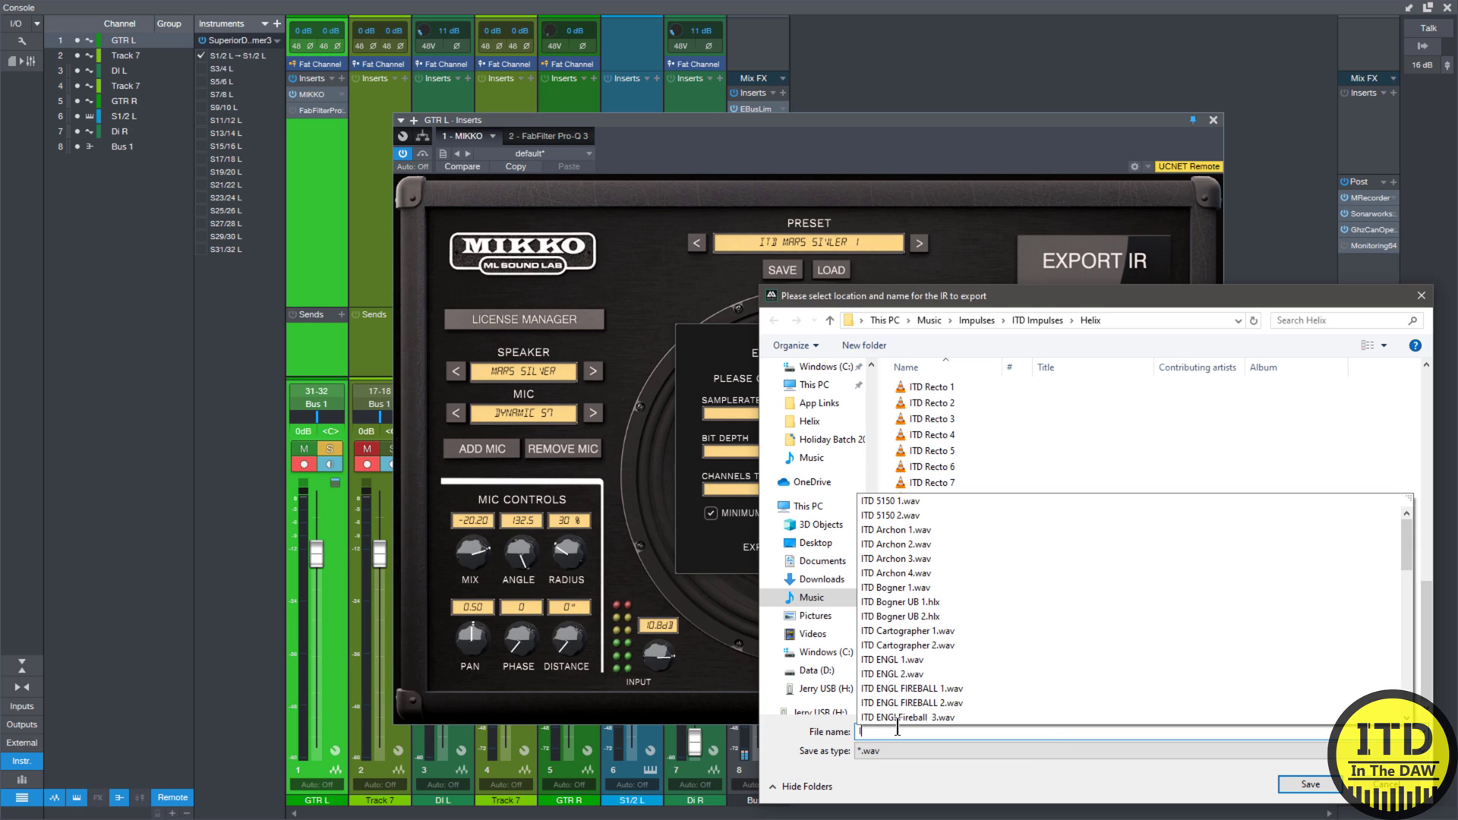
pyautogui.write('TD Mars Silver 1')
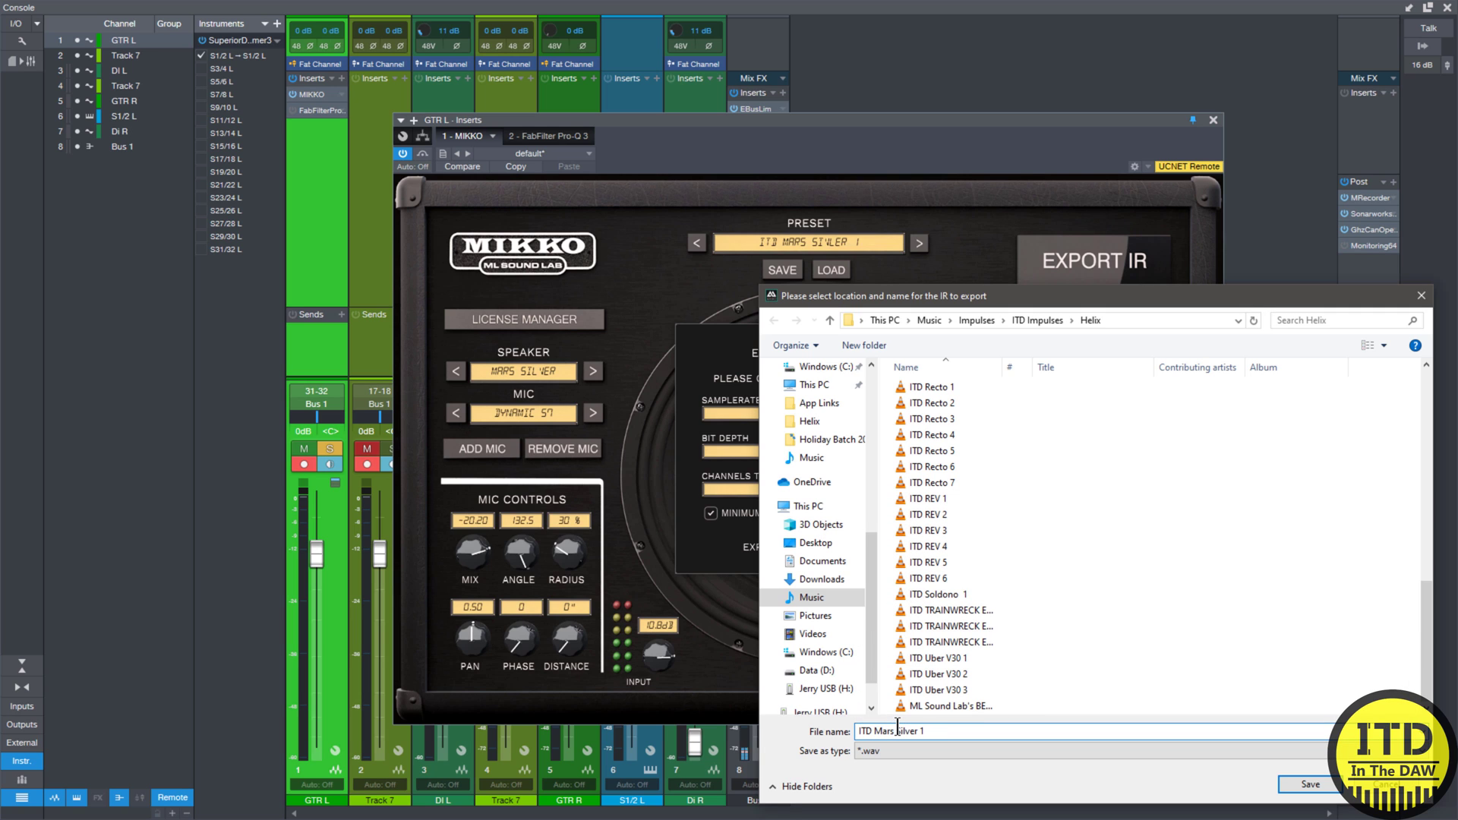
pyautogui.click(1309, 784)
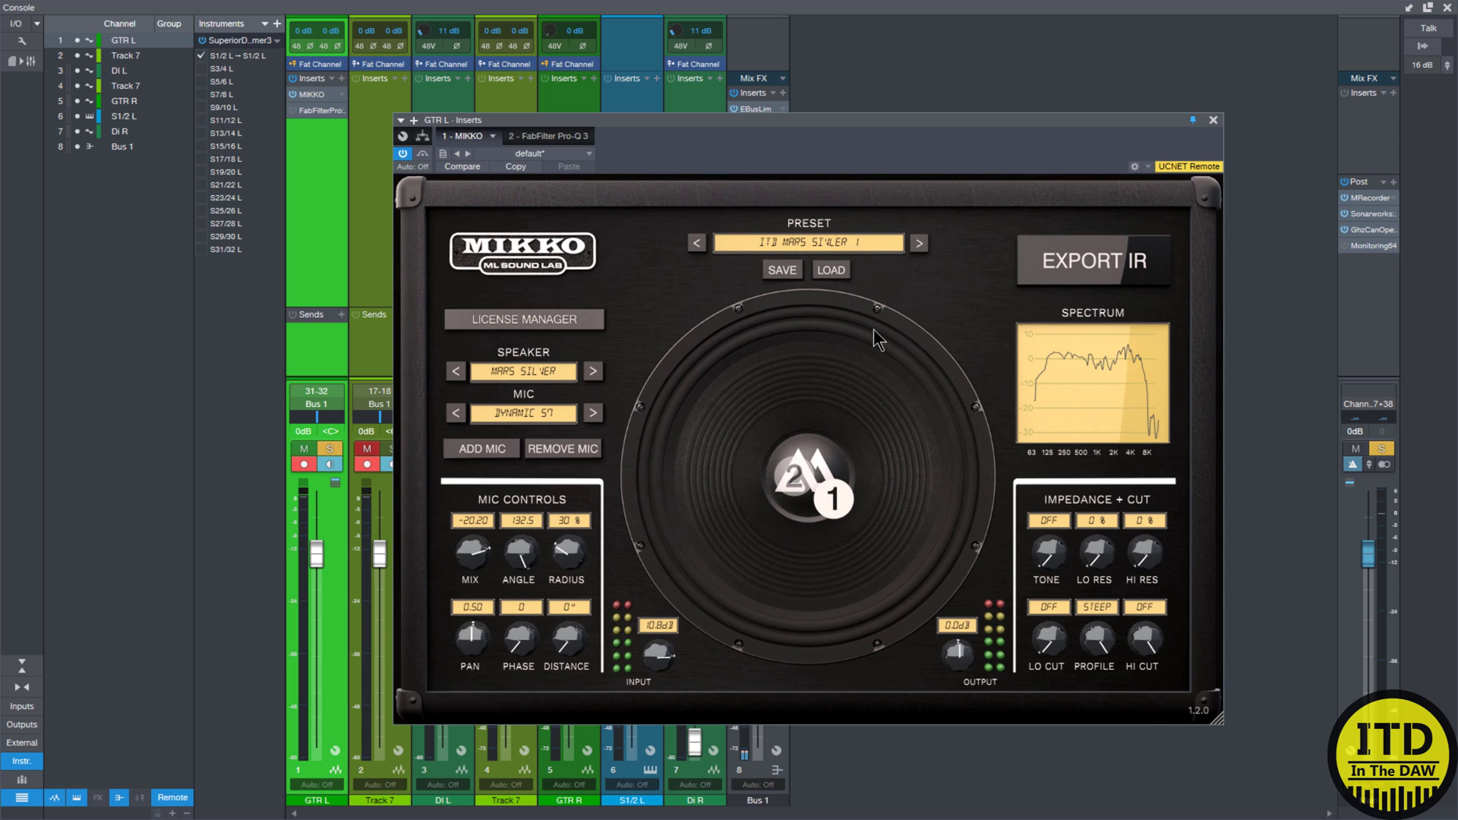
# Switch to HX Edit and examine the distortion, noise gate, amp, IR, gain and final EQ blocks of the ITD Friedman 4 preset.
pyautogui.hotkey('alt', 'Tab')
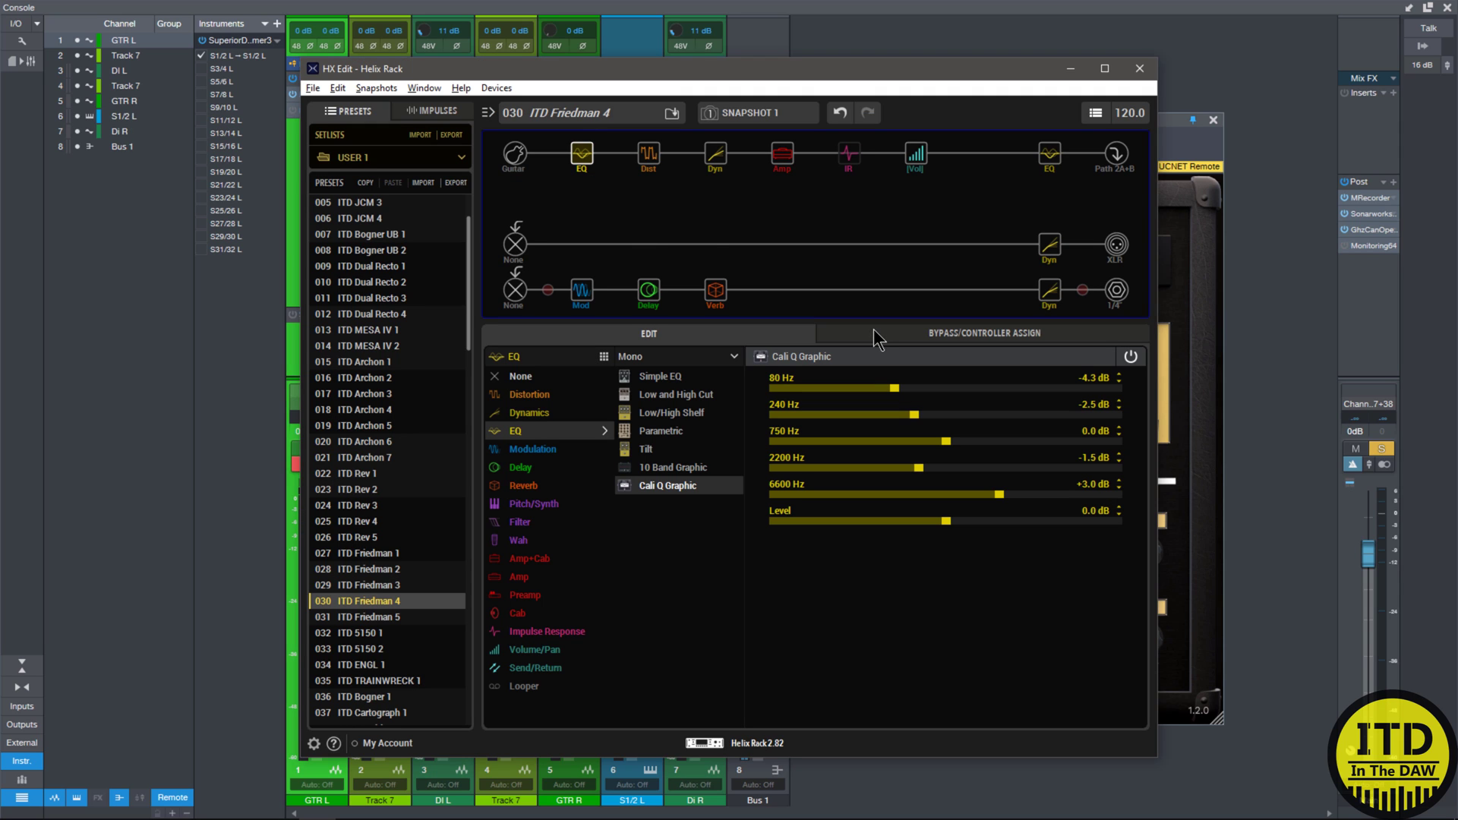
pyautogui.click(649, 155)
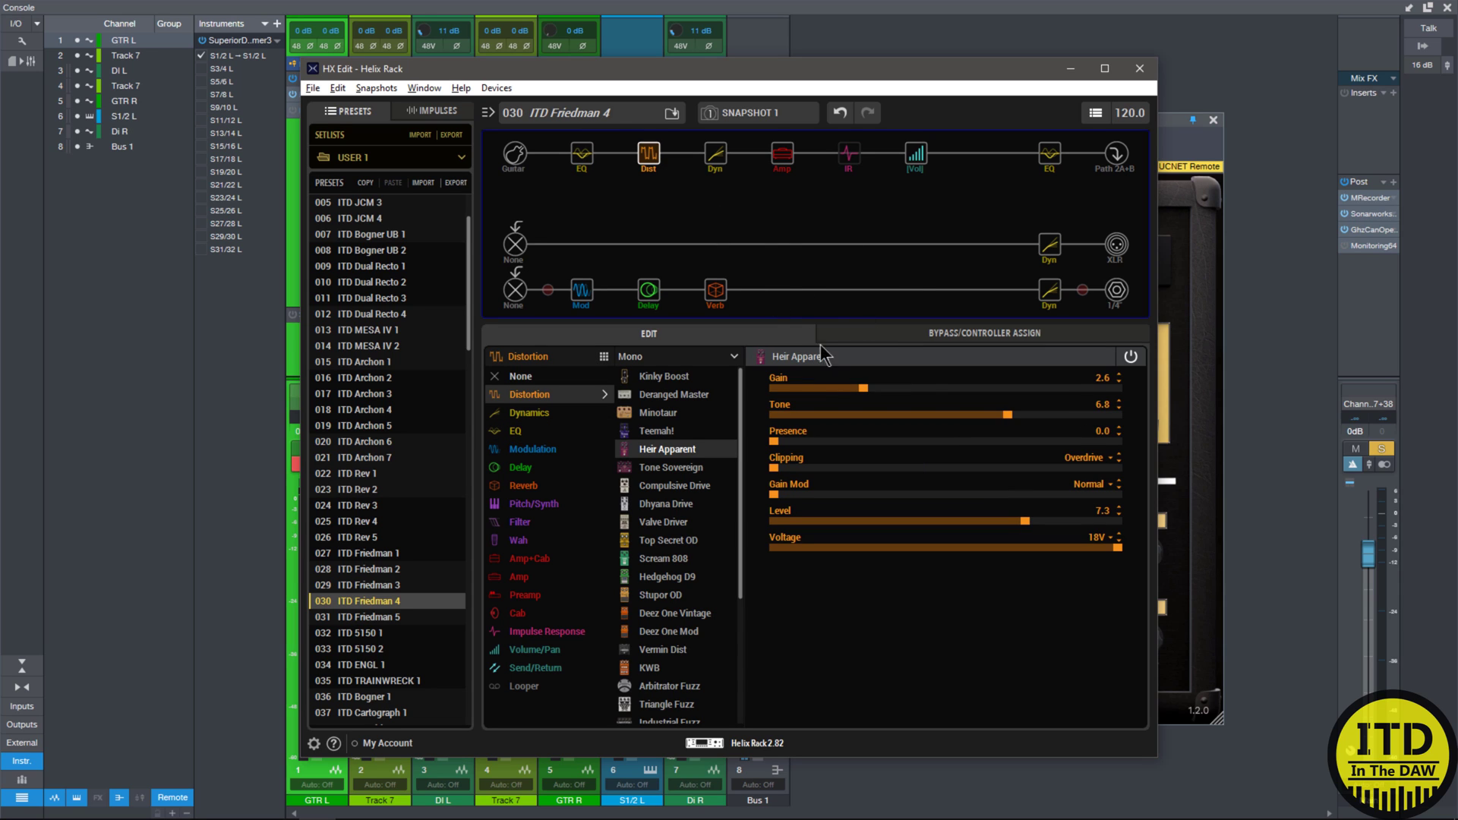
pyautogui.click(716, 156)
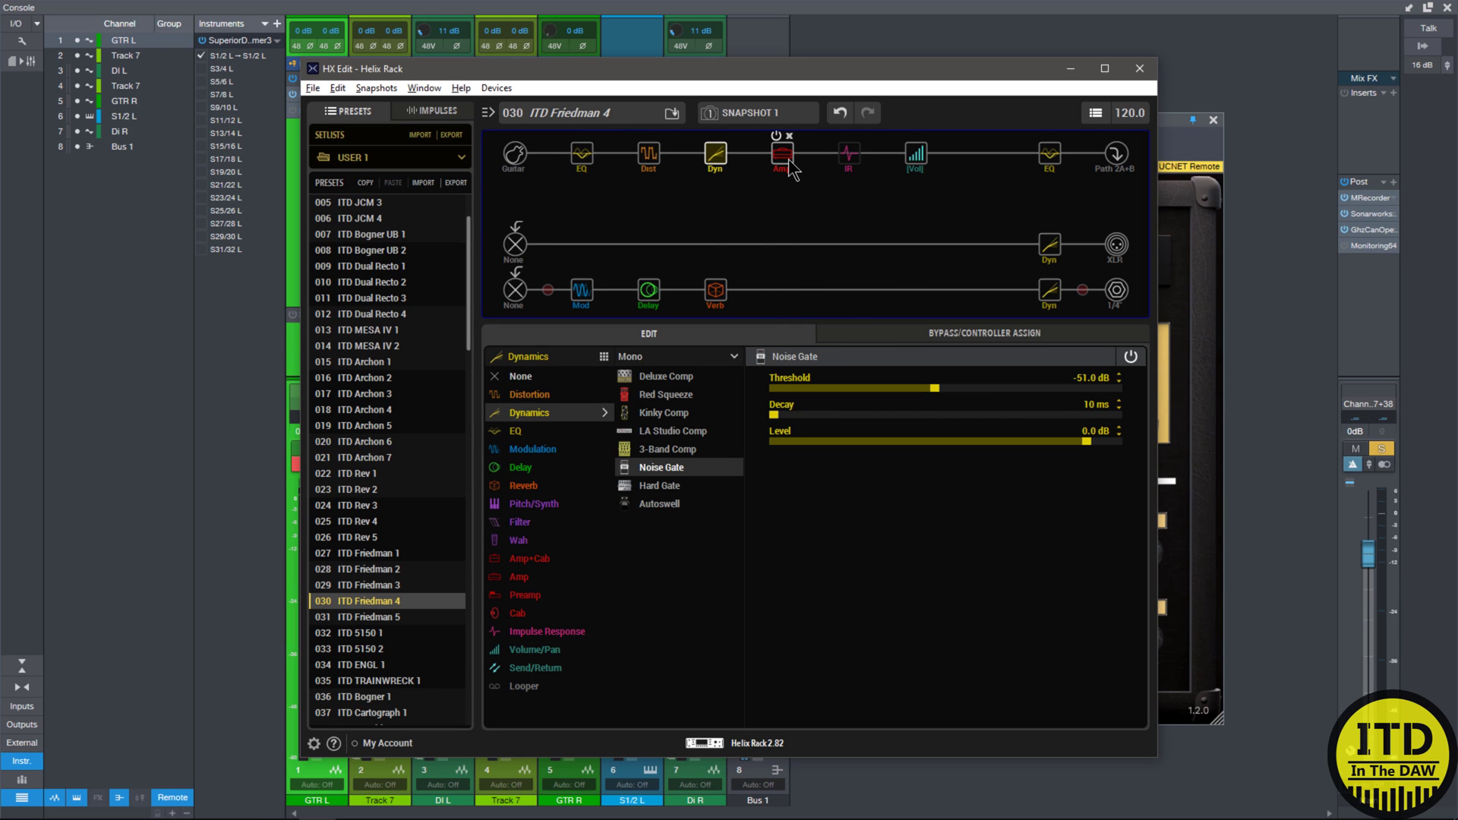
pyautogui.click(790, 168)
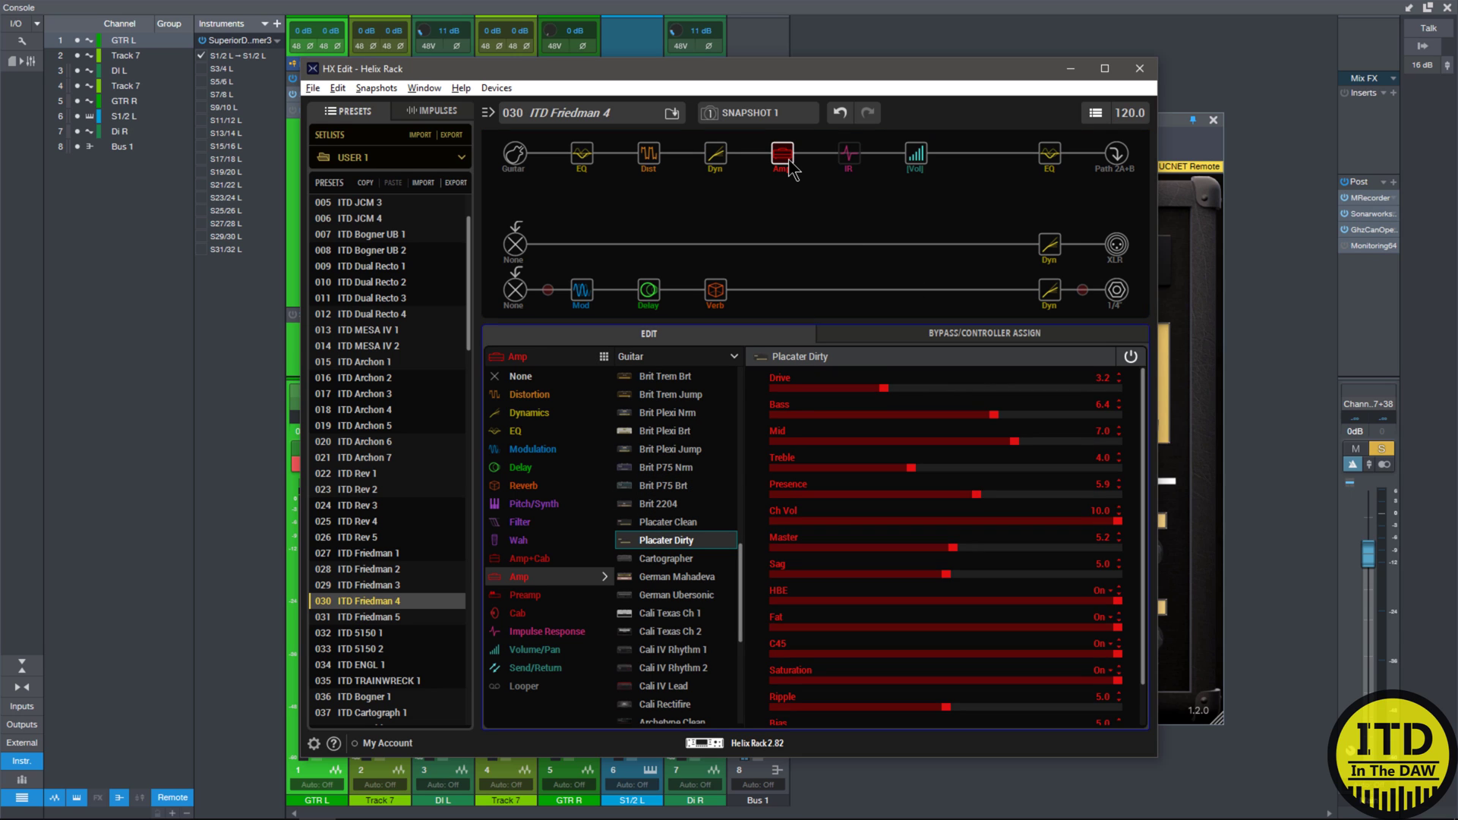
pyautogui.click(851, 162)
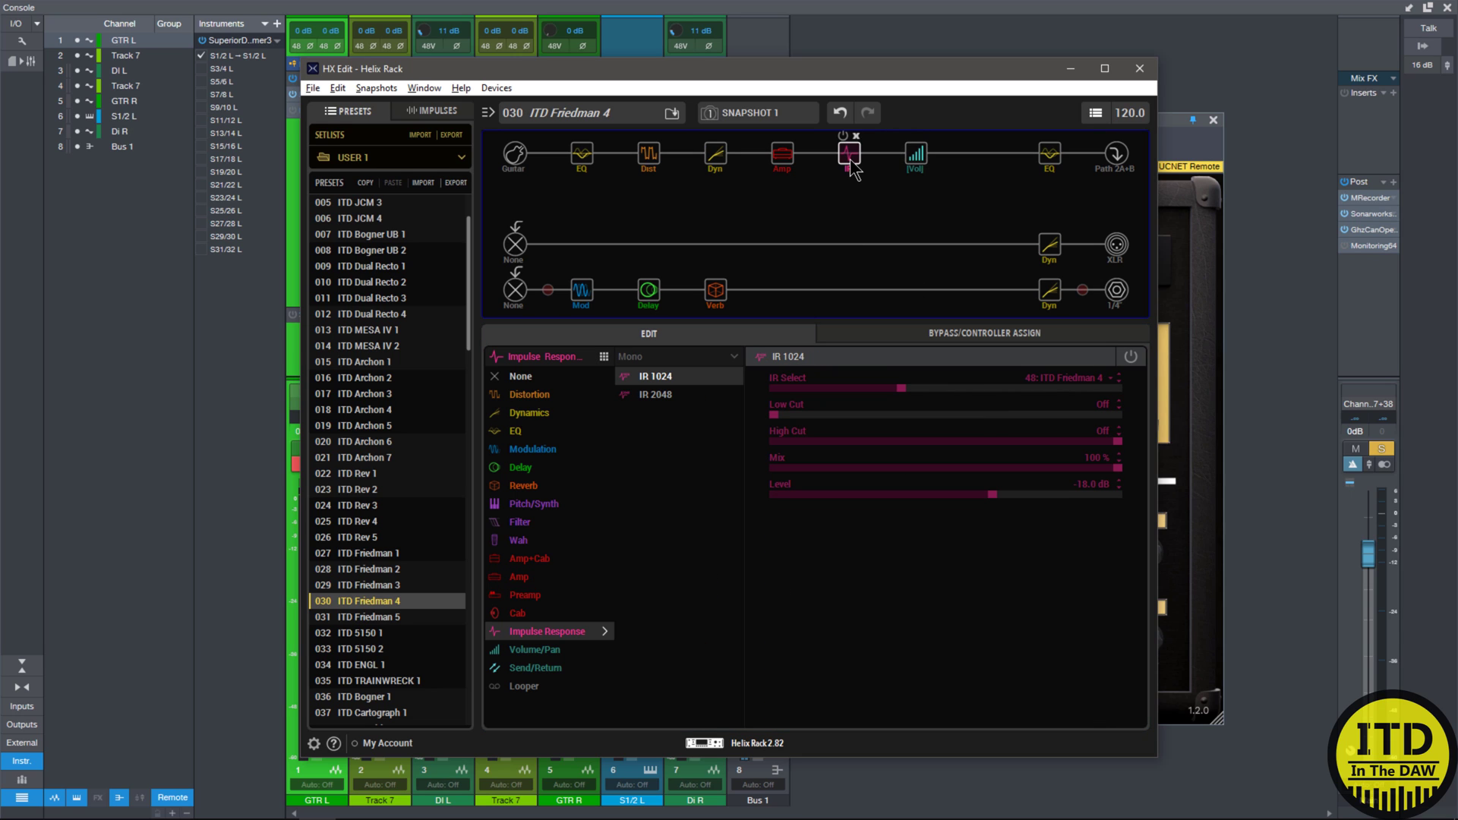
pyautogui.click(919, 157)
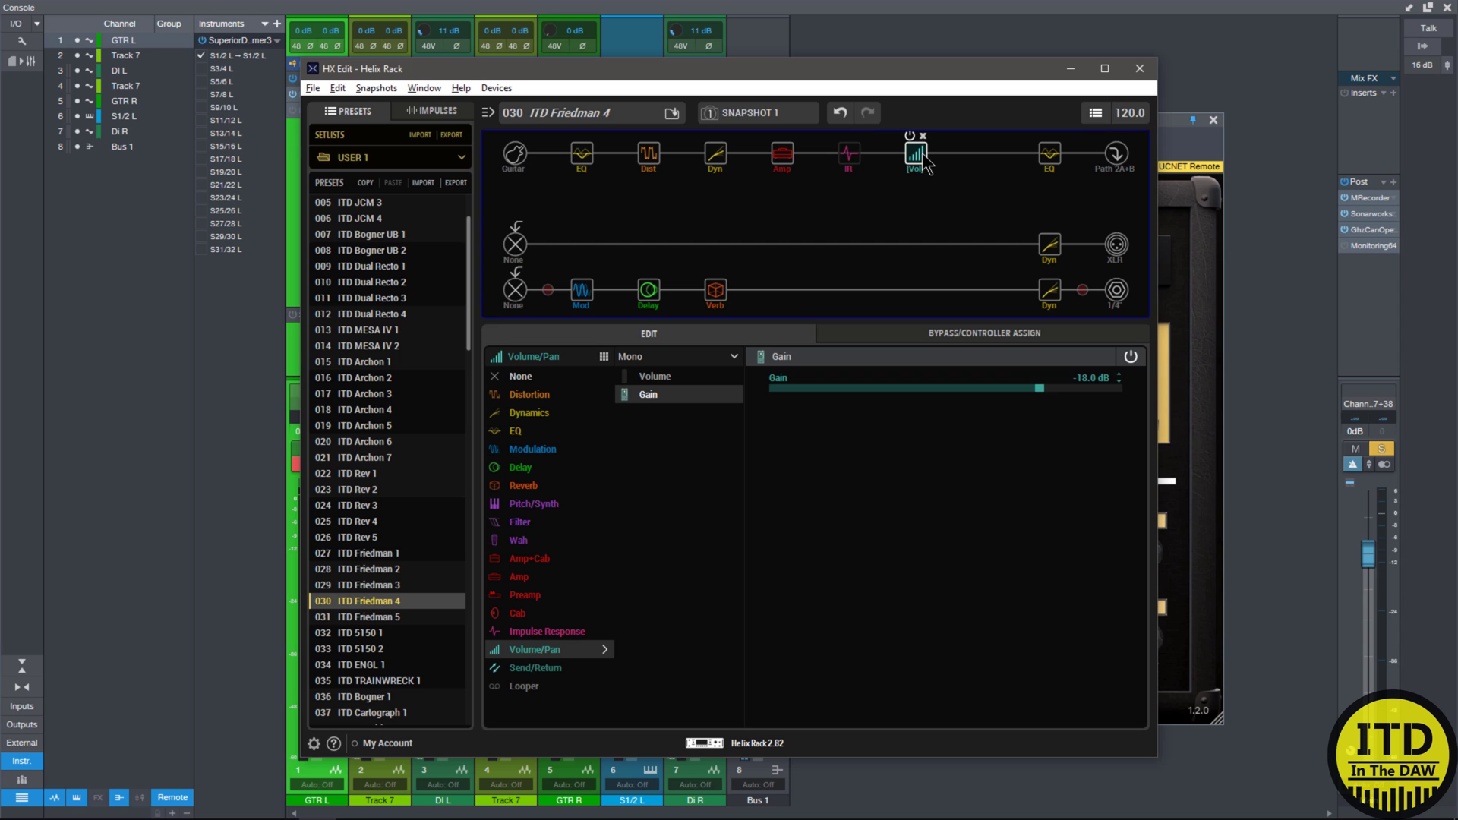
pyautogui.click(1205, 262)
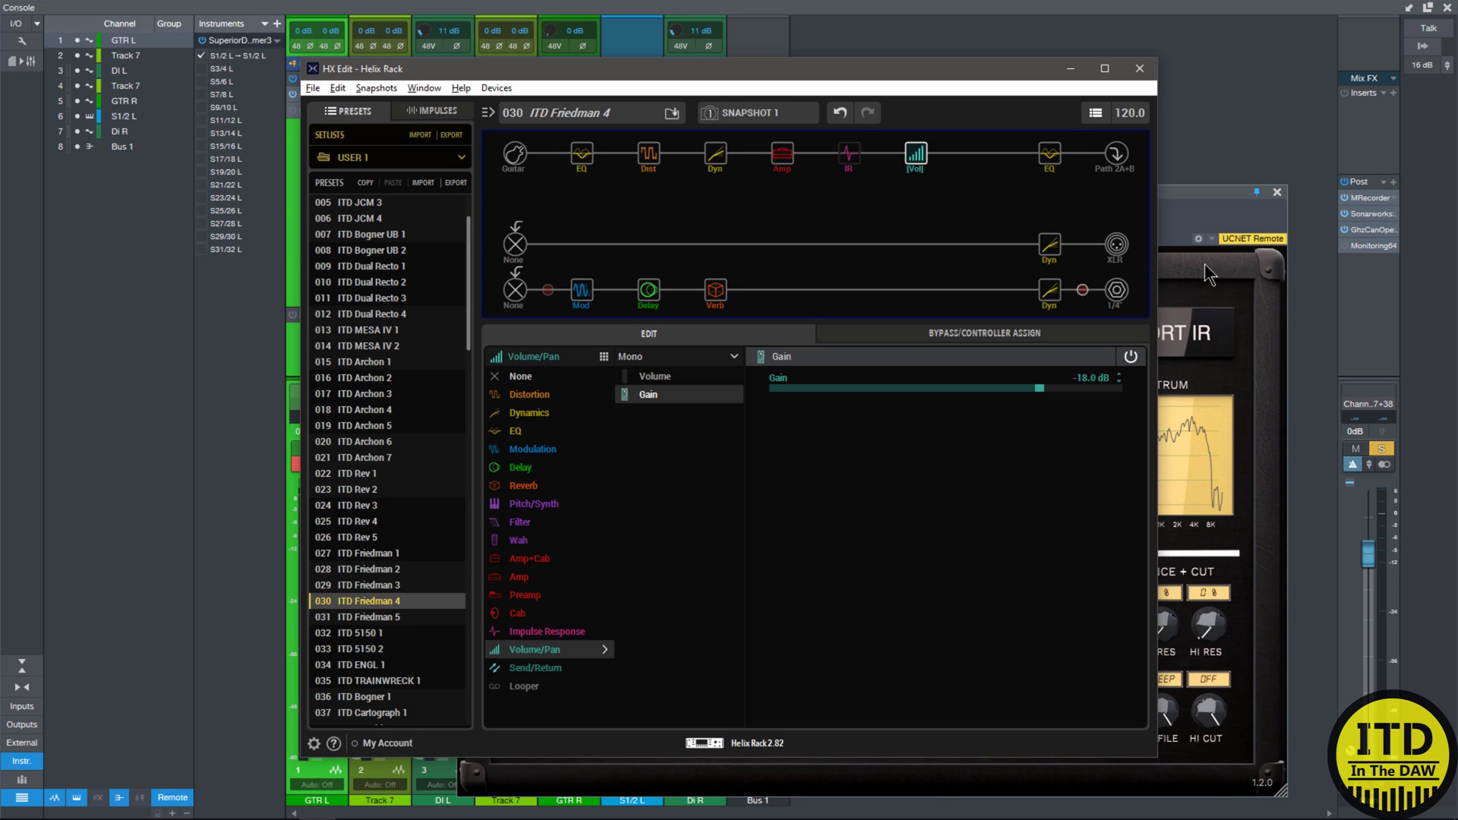
pyautogui.click(849, 156)
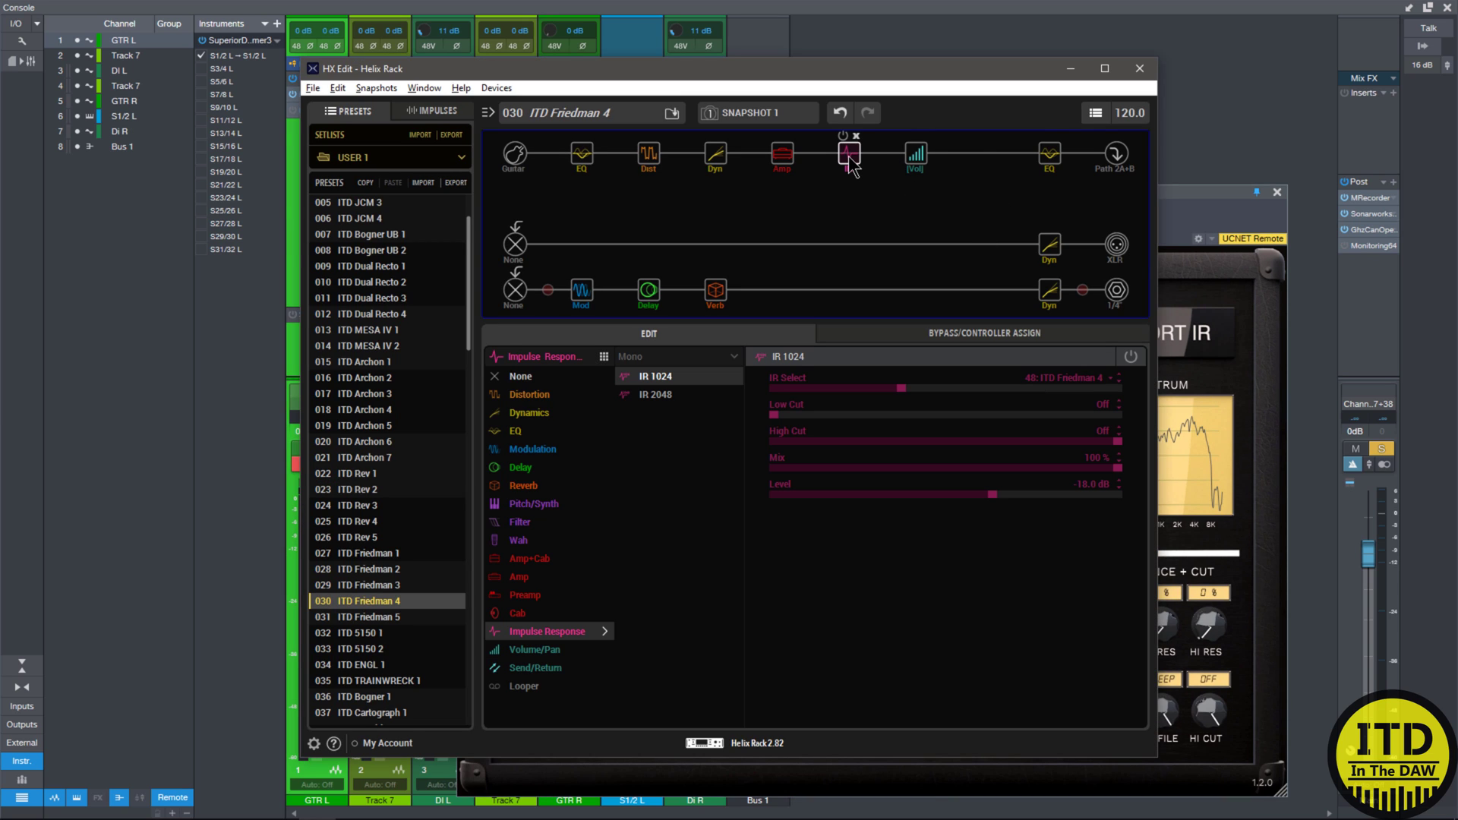
pyautogui.click(1050, 154)
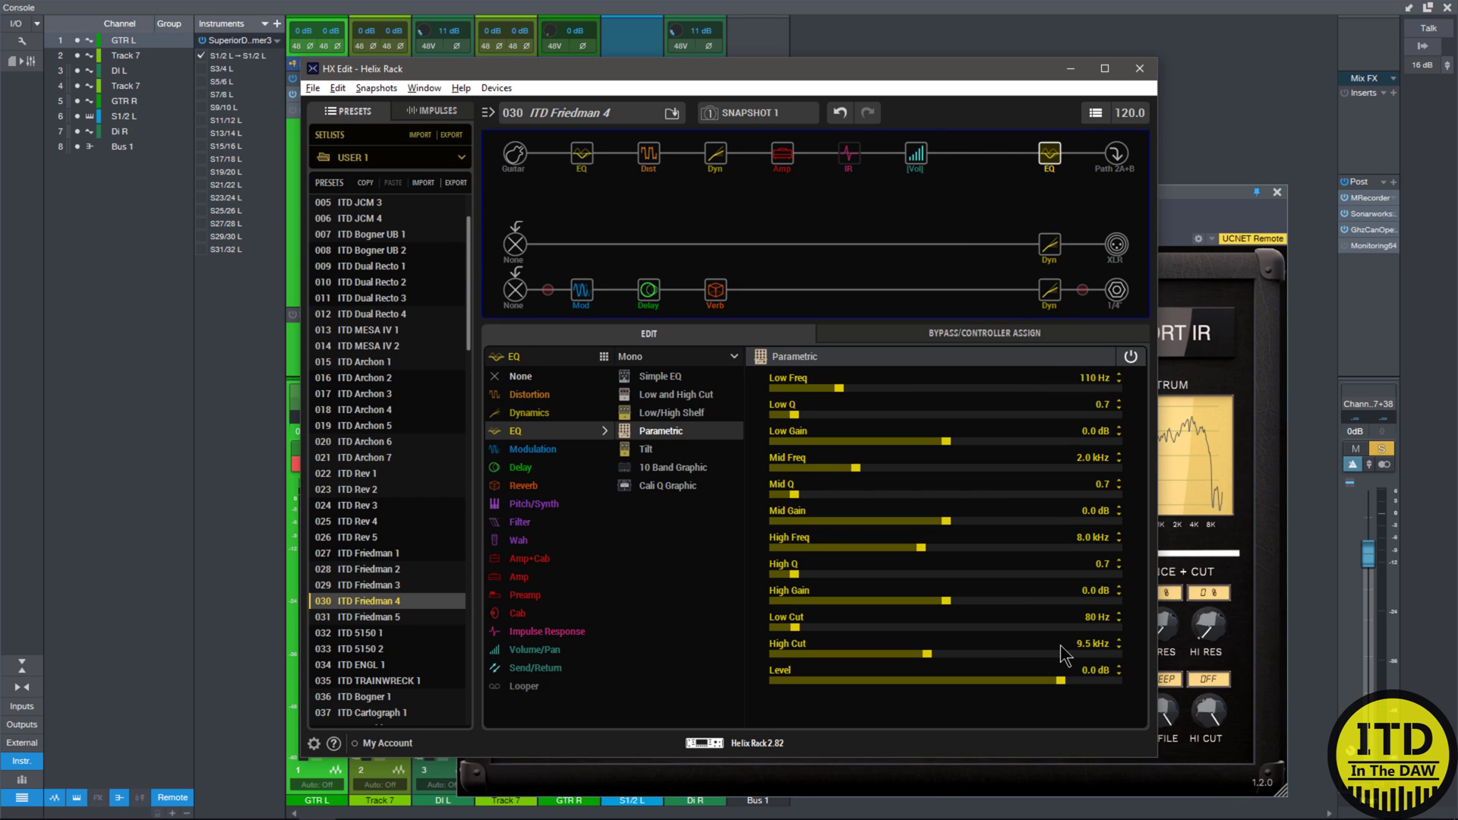